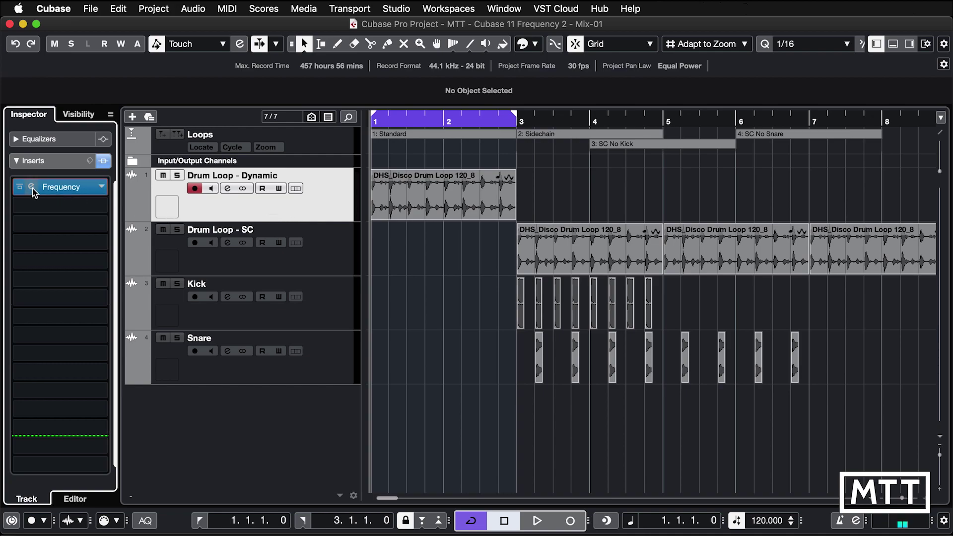
# Open the Drum Loop - Dynamic track's Frequency EQ and show band 5 in single-band view.
pyautogui.click(32, 188)
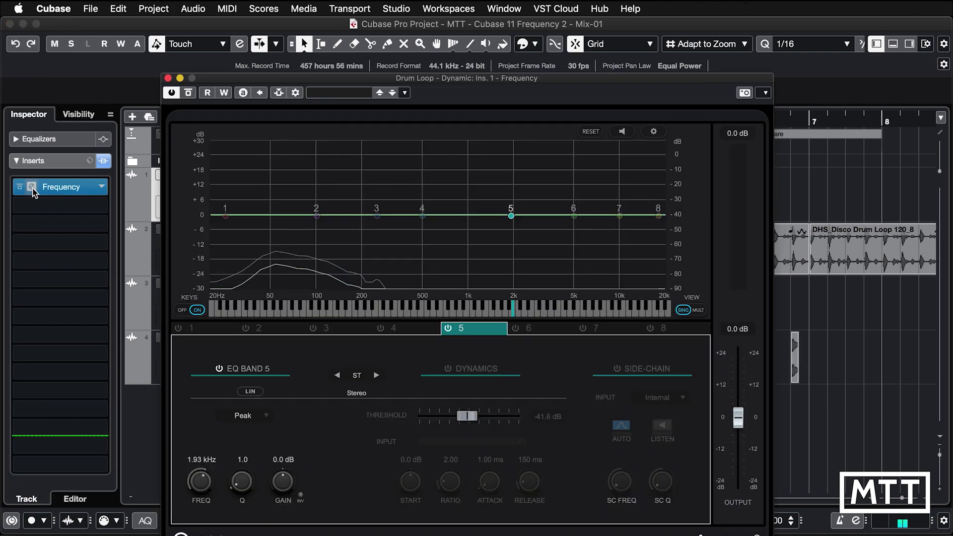
pyautogui.click(698, 310)
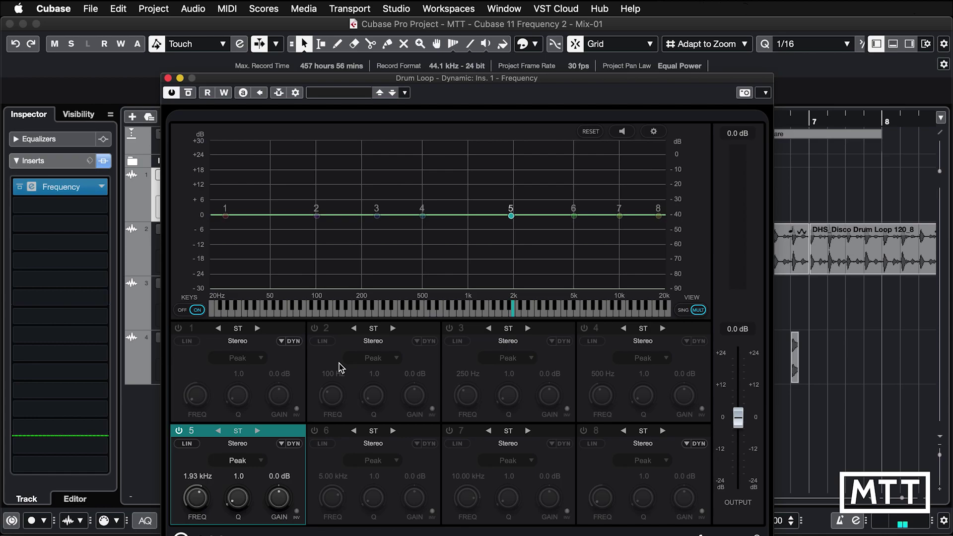
pyautogui.click(283, 444)
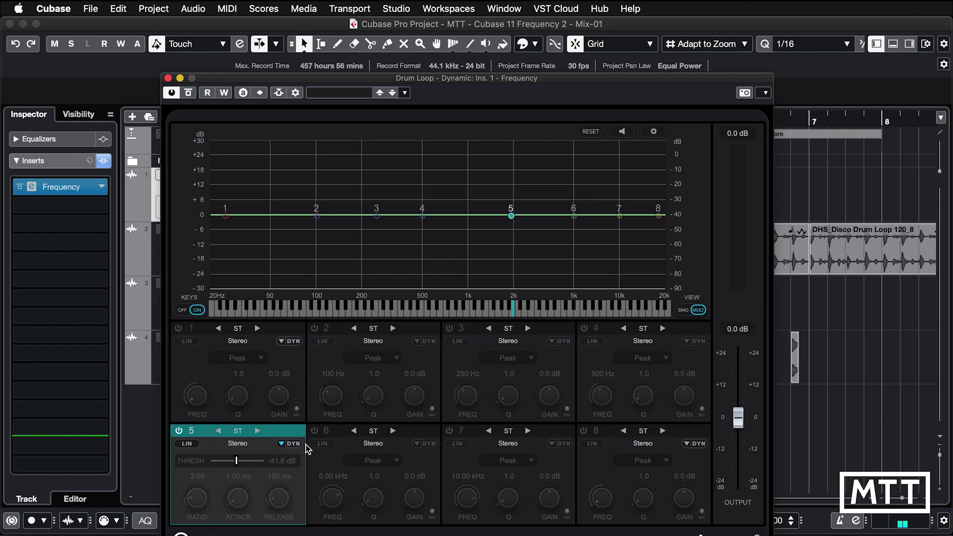
pyautogui.click(283, 443)
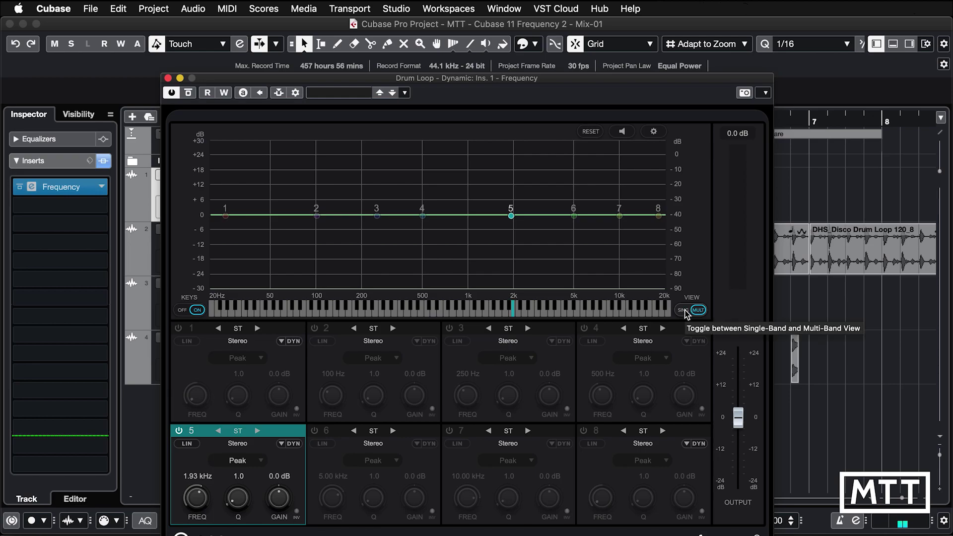
pyautogui.click(689, 310)
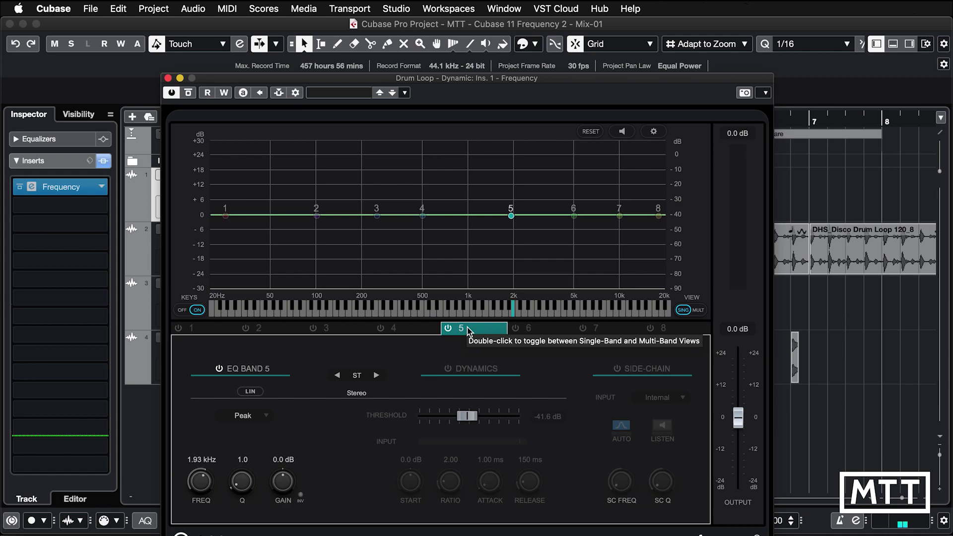
# Play the loop and drag band 5 into a -6.9 dB cut at 2.38 kHz.
pyautogui.press('space')
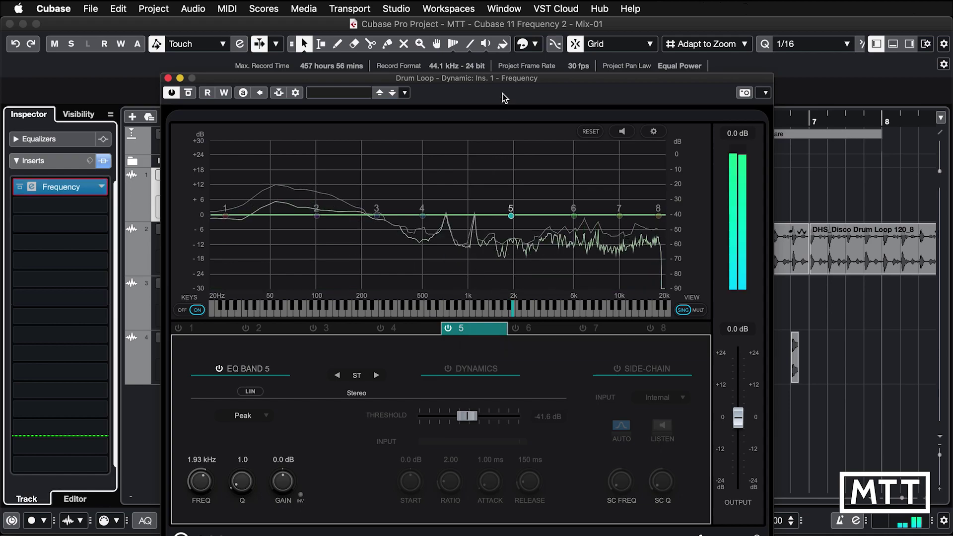
pyautogui.moveTo(508, 77); pyautogui.dragTo(545, 42)
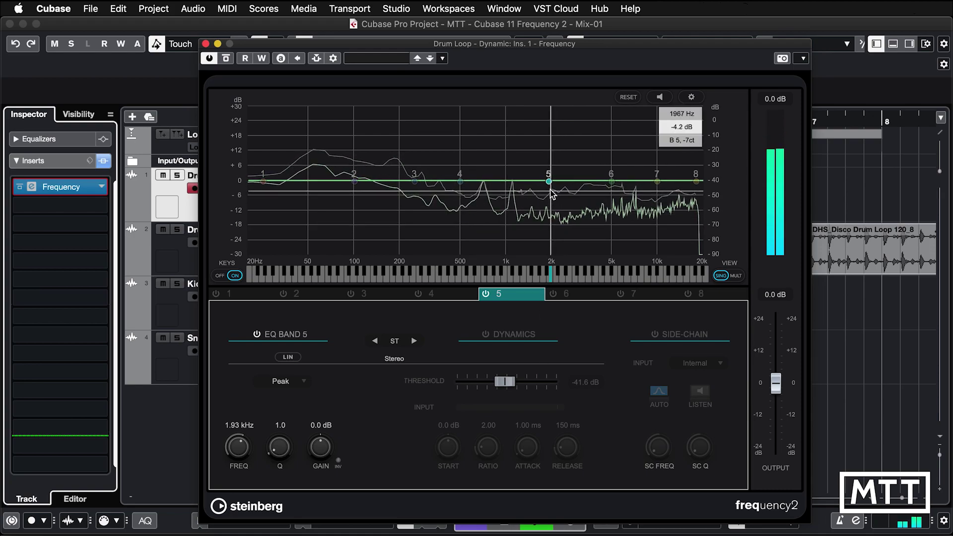
pyautogui.moveTo(548, 181); pyautogui.dragTo(554, 198)
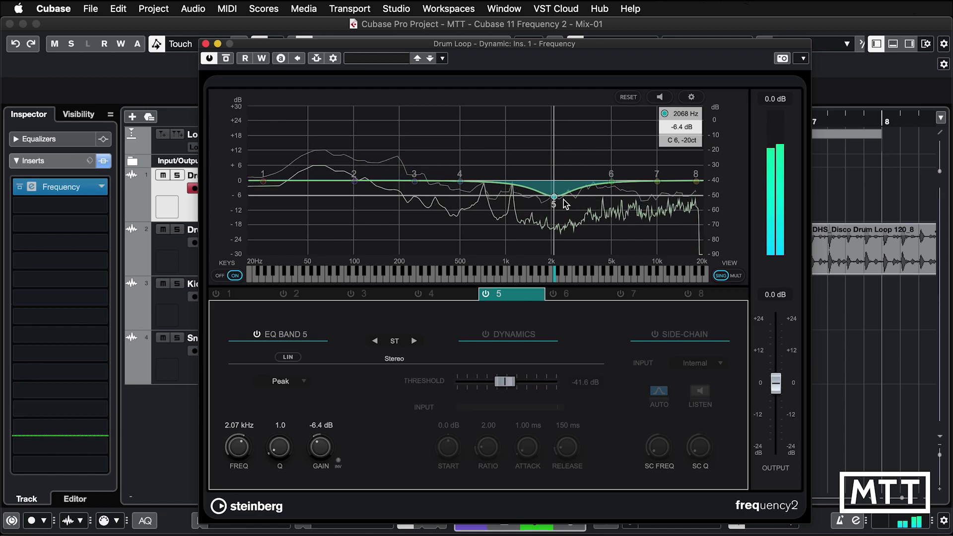
pyautogui.moveTo(555, 199); pyautogui.dragTo(563, 200)
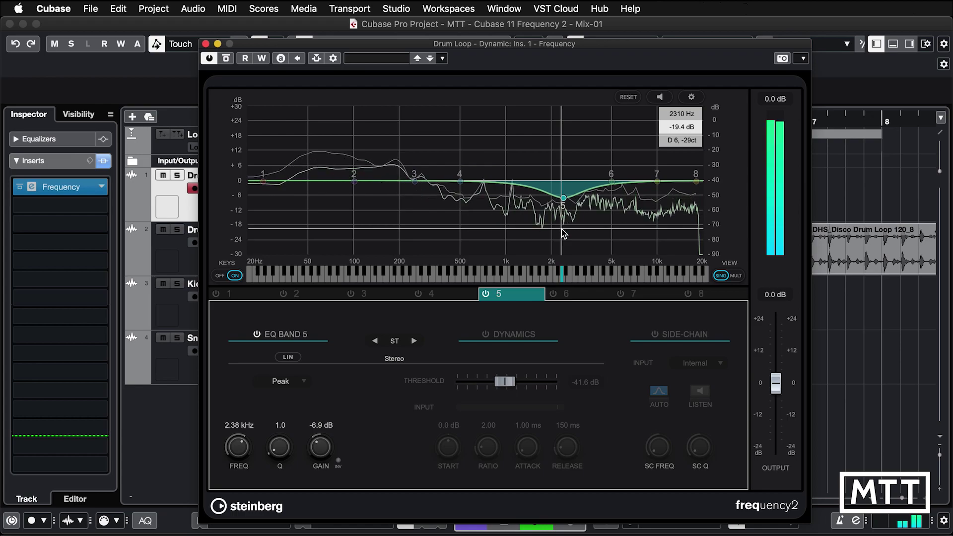
# A/B band 5's cut by toggling its power, leaving it bypassed.
pyautogui.click(485, 294)
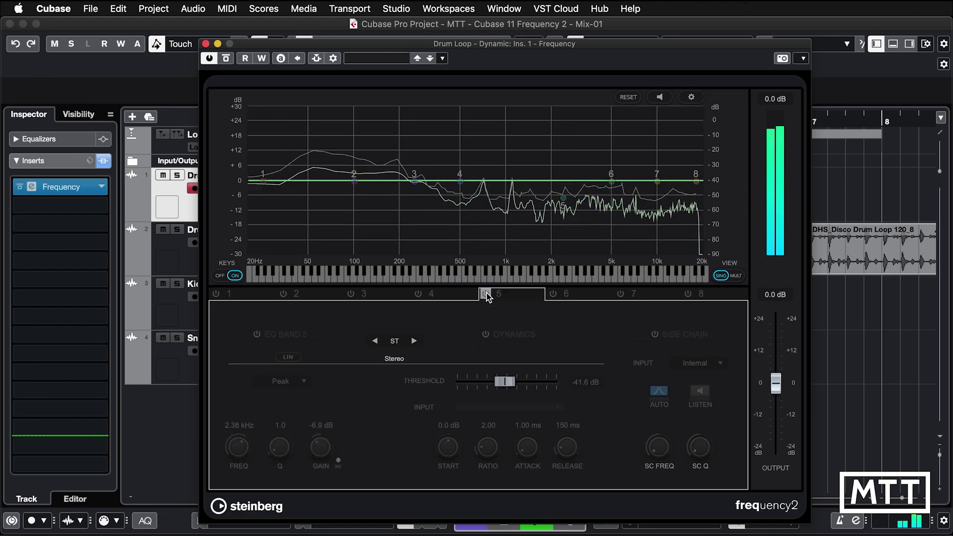
pyautogui.click(486, 294)
pyautogui.click(486, 294)
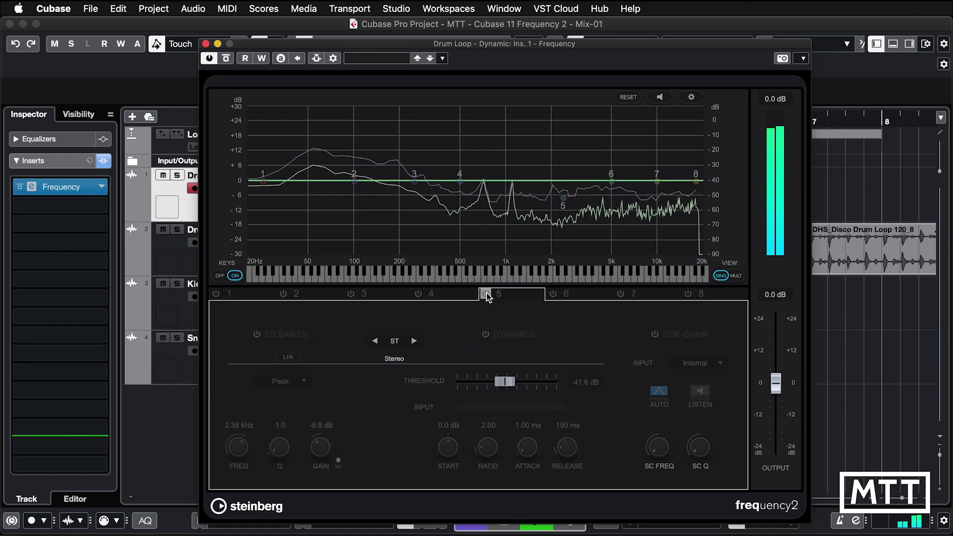
# Re-enable band 5 as a dynamic band with -27.7 dB threshold and 3.08 ratio, then bypass its dynamics.
pyautogui.click(486, 294)
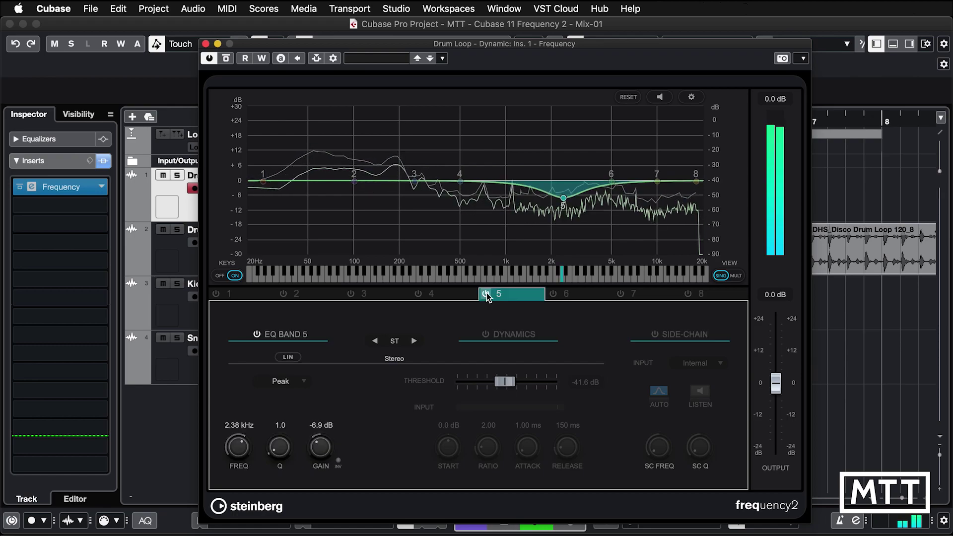
pyautogui.click(485, 335)
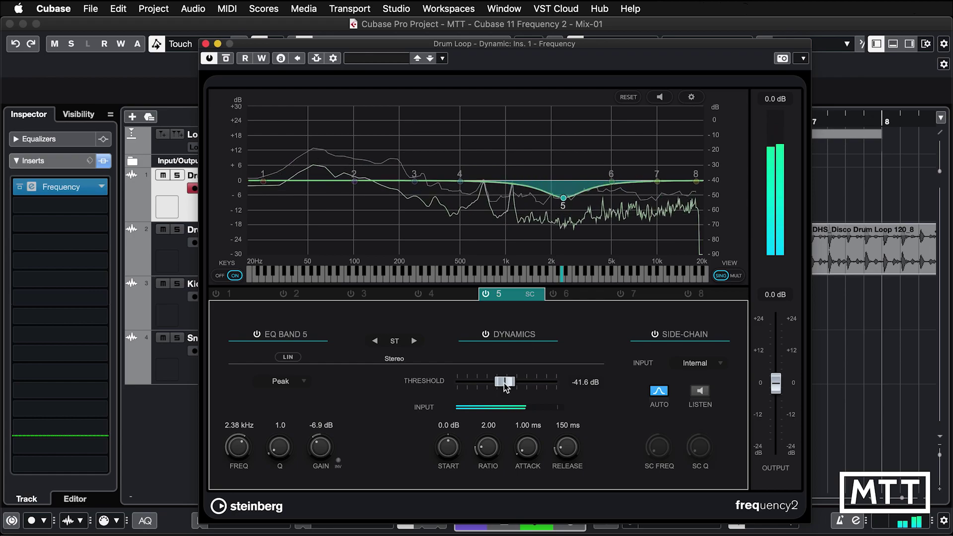
pyautogui.moveTo(506, 383); pyautogui.dragTo(518, 384)
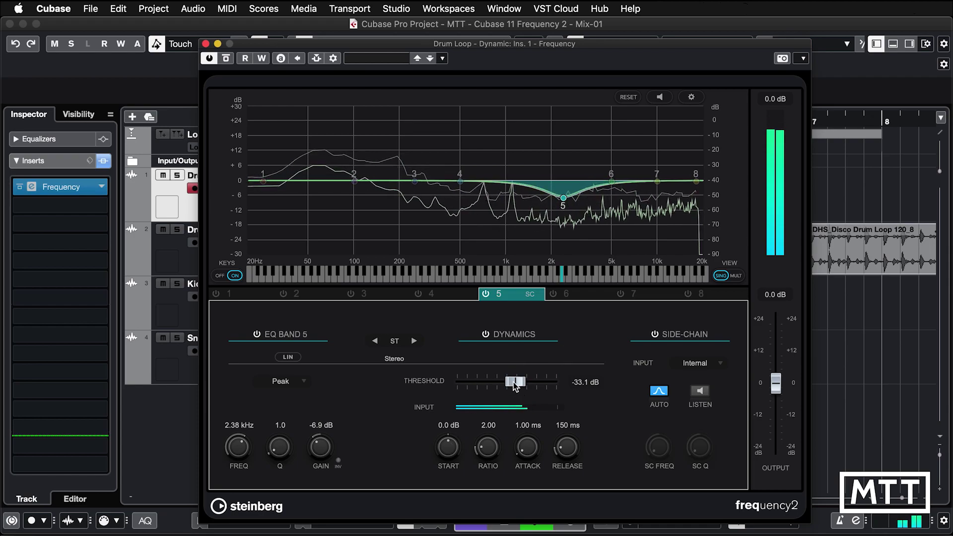
pyautogui.moveTo(514, 385); pyautogui.dragTo(504, 383)
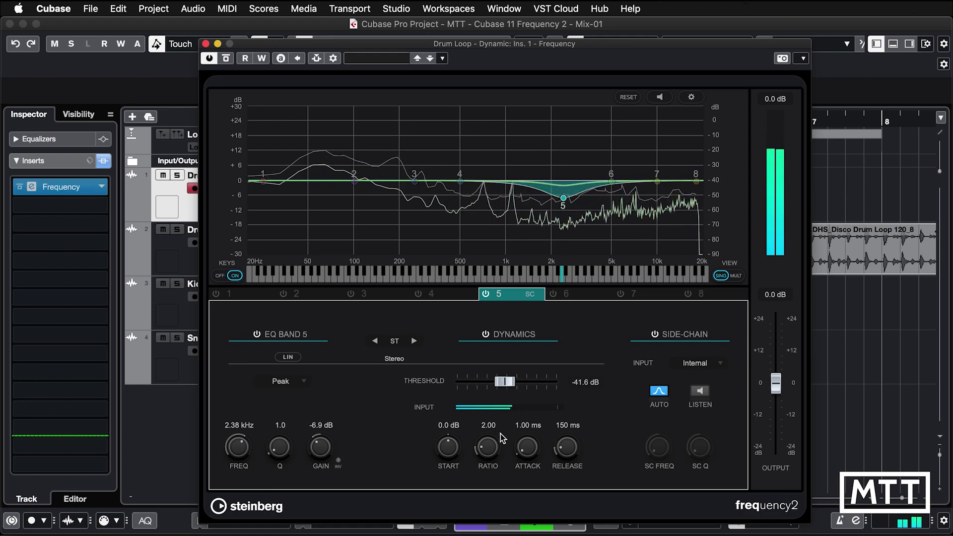
pyautogui.moveTo(488, 450); pyautogui.dragTo(492, 430)
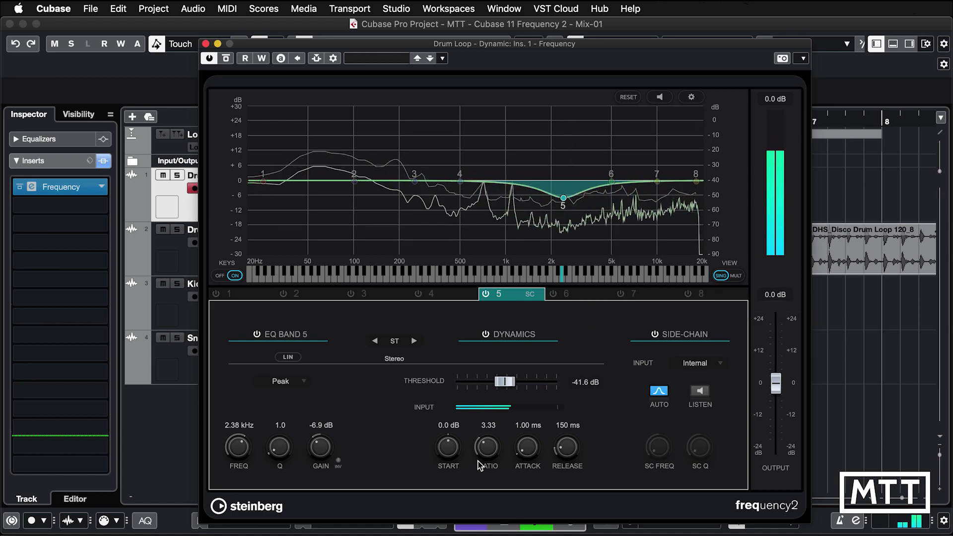
pyautogui.moveTo(484, 449); pyautogui.dragTo(480, 463)
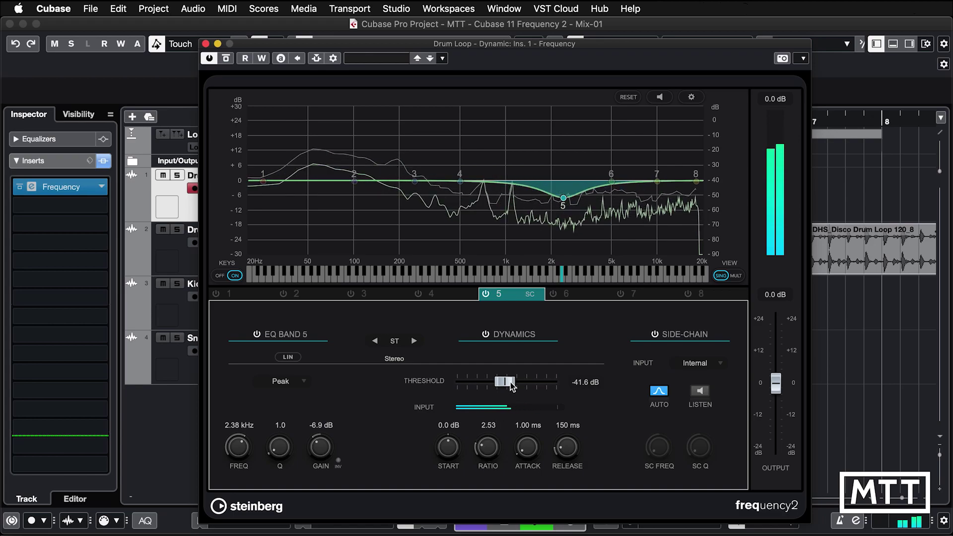
pyautogui.moveTo(507, 383)
pyautogui.mouseDown()
pyautogui.moveTo(533, 385)
pyautogui.moveTo(514, 384)
pyautogui.moveTo(523, 384)
pyautogui.mouseUp()
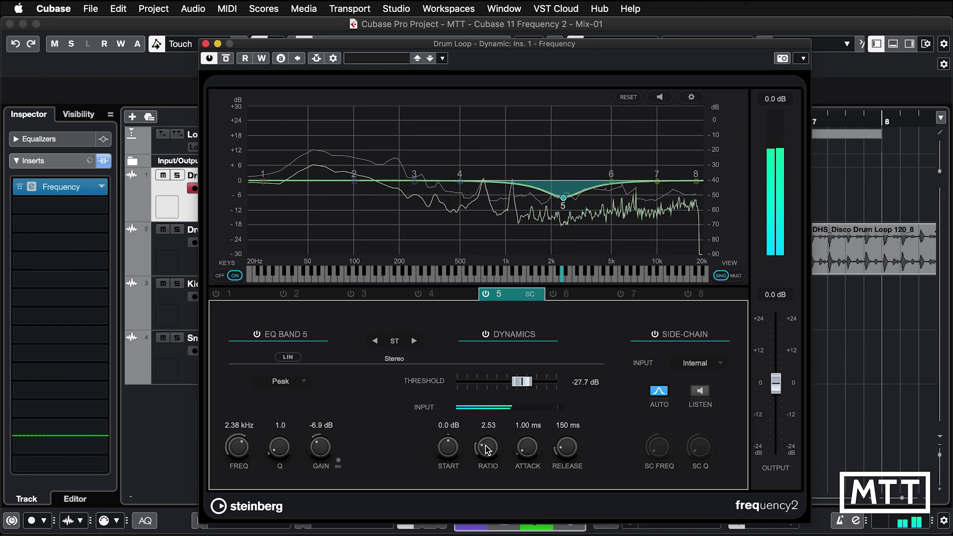
pyautogui.moveTo(488, 450); pyautogui.dragTo(490, 444)
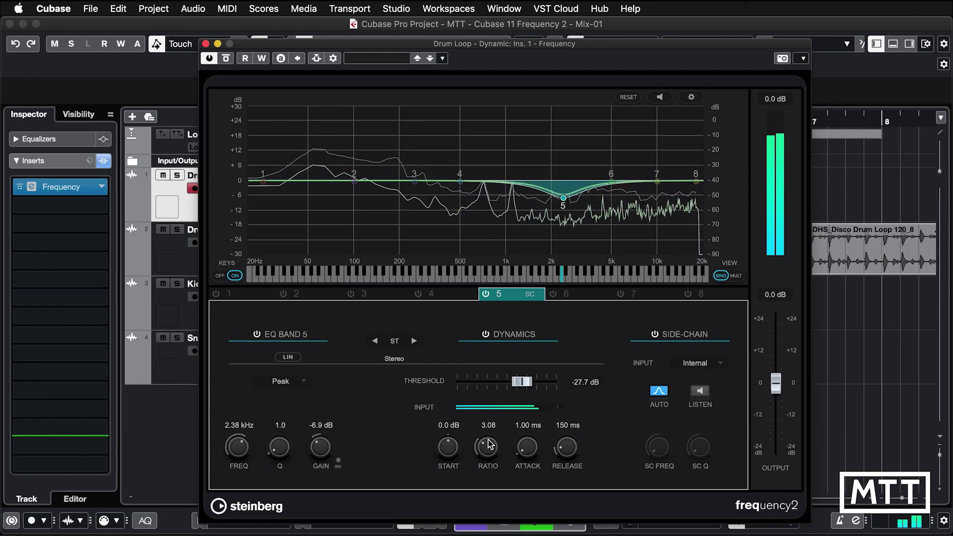
pyautogui.click(488, 335)
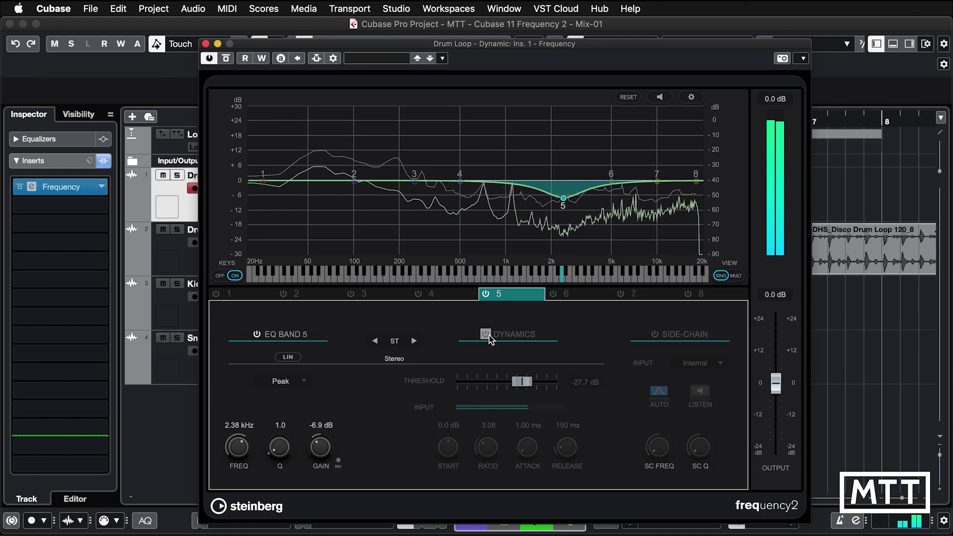
# Re-enable band 5's dynamics, set gain to -7.4 dB and start to 3.1 dB, then stop playback.
pyautogui.click(488, 335)
pyautogui.moveTo(316, 449)
pyautogui.mouseDown()
pyautogui.moveTo(308, 520)
pyautogui.moveTo(314, 457)
pyautogui.mouseUp()
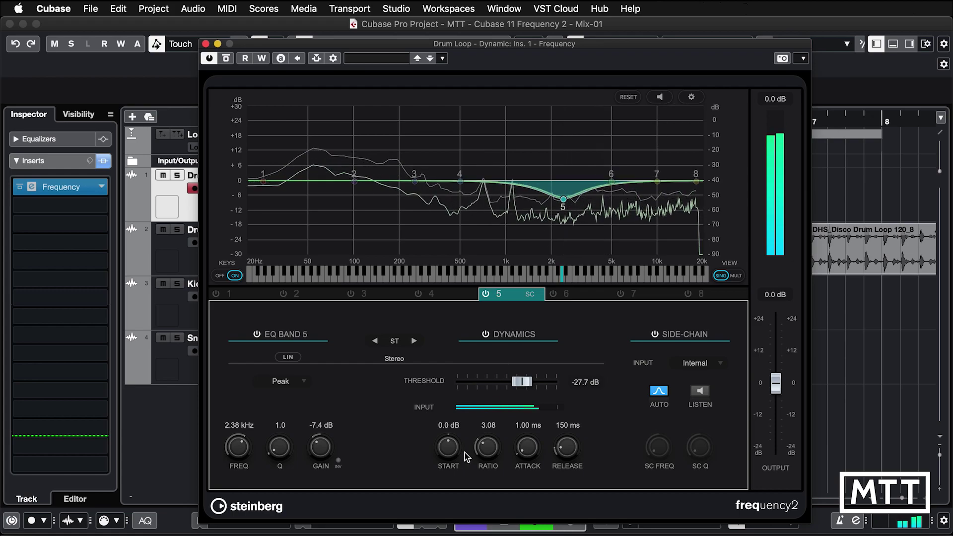
pyautogui.moveTo(447, 454); pyautogui.dragTo(446, 445)
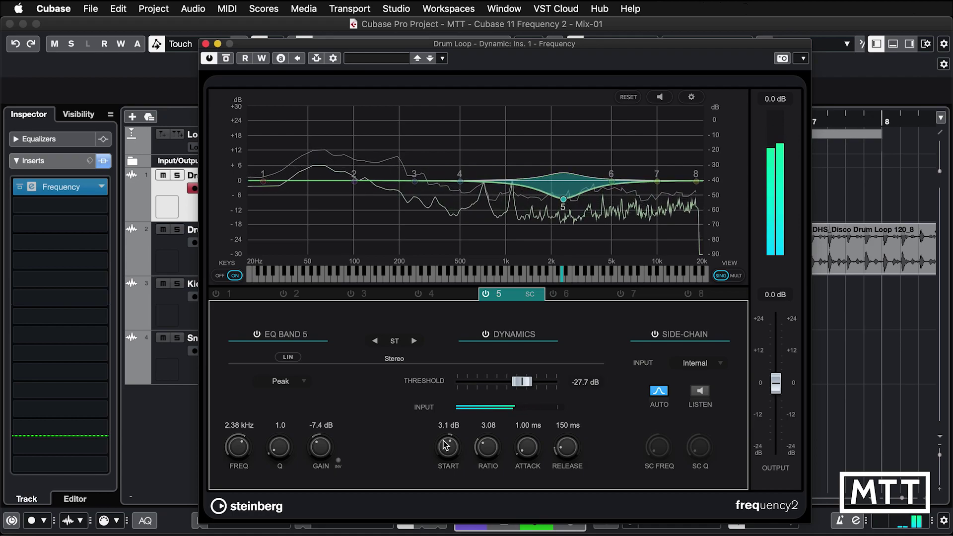
pyautogui.press('space')
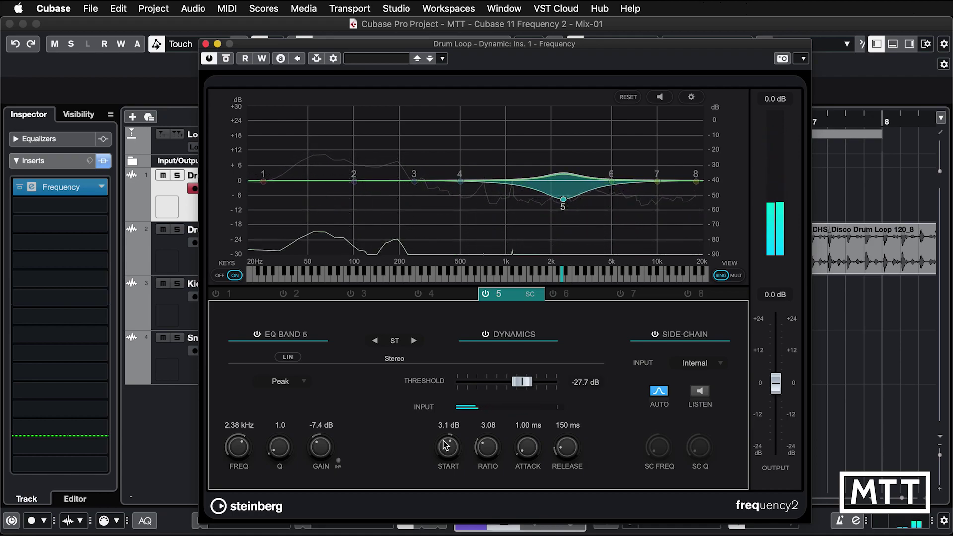
# Close the current EQ window and open the Frequency EQ on the Drum Loop - SC track.
pyautogui.click(206, 43)
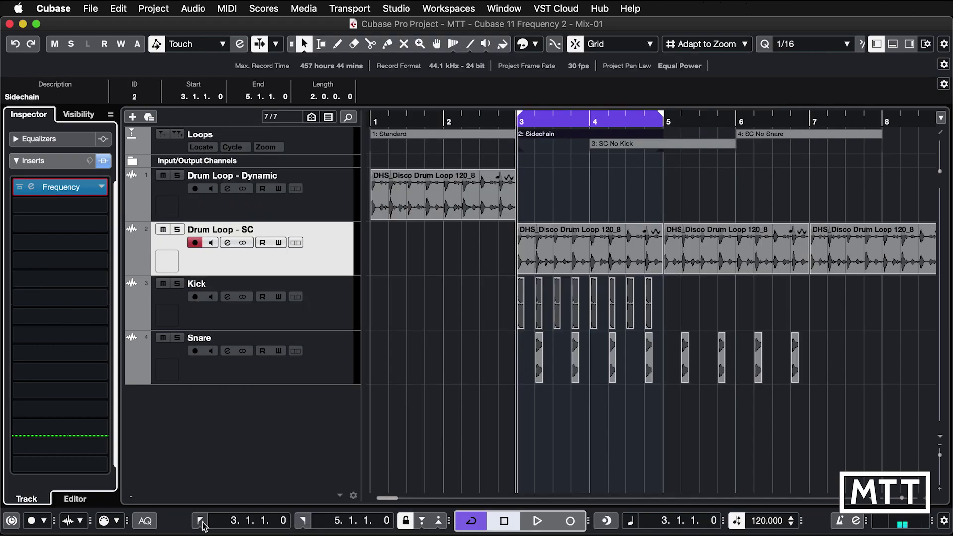
pyautogui.click(31, 186)
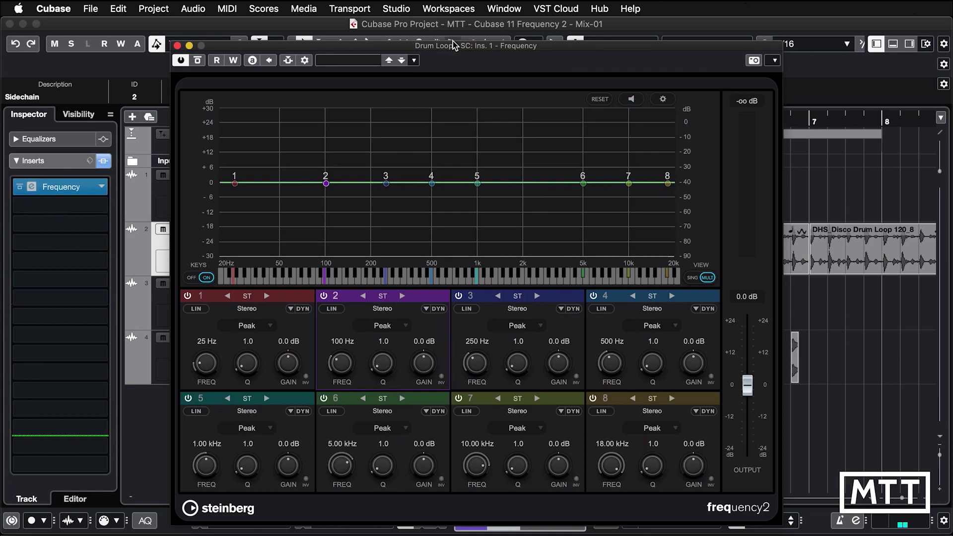
pyautogui.moveTo(452, 41); pyautogui.dragTo(465, 28)
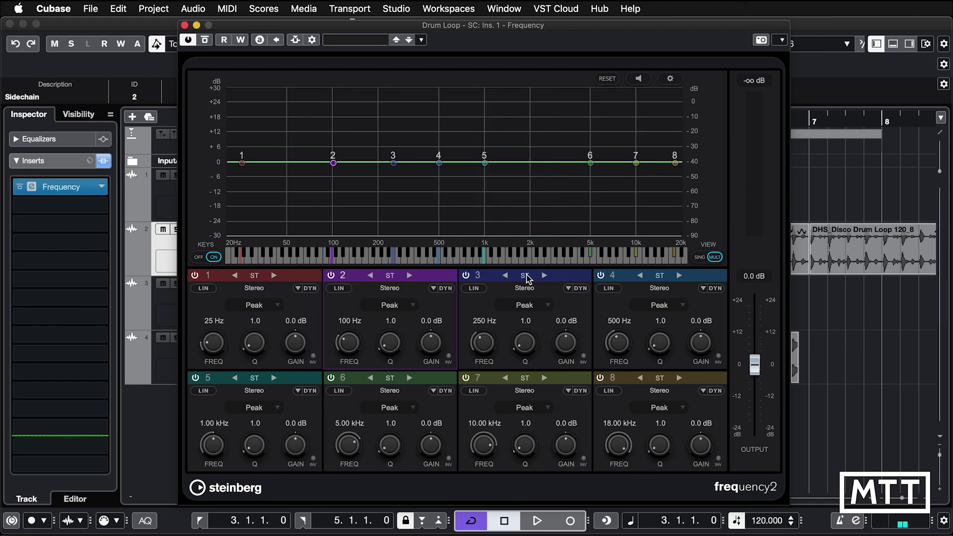
# Switch off EQ bands 1, 3, 4, 6, 7 and 8.
pyautogui.click(466, 276)
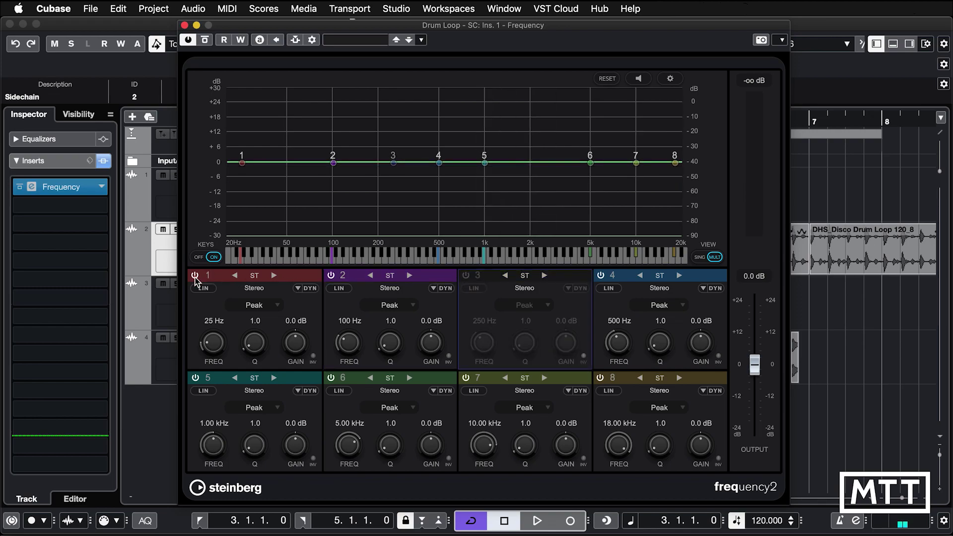
pyautogui.click(195, 275)
pyautogui.click(601, 276)
pyautogui.click(601, 378)
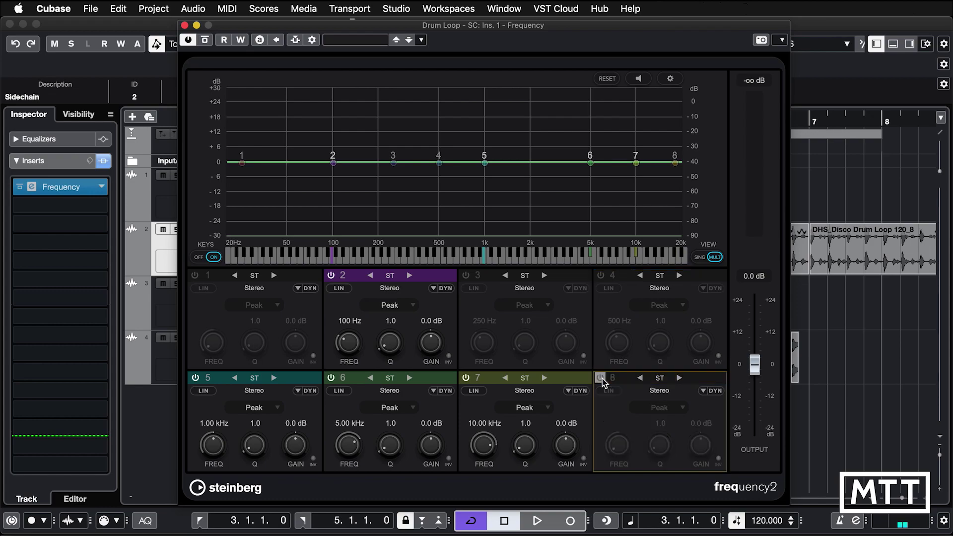
pyautogui.click(466, 379)
pyautogui.click(330, 378)
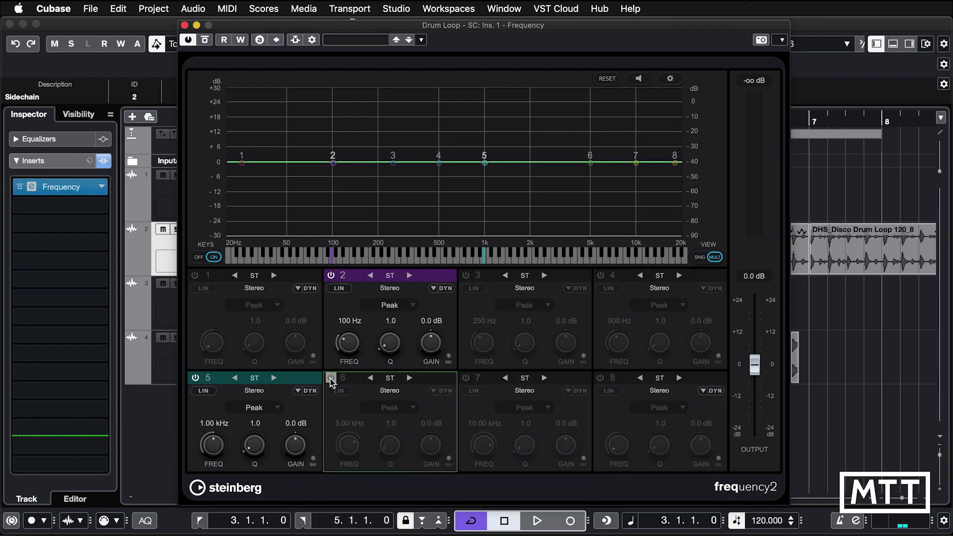
# Show band 2 in single-band view, then close the Frequency EQ window.
pyautogui.click(707, 257)
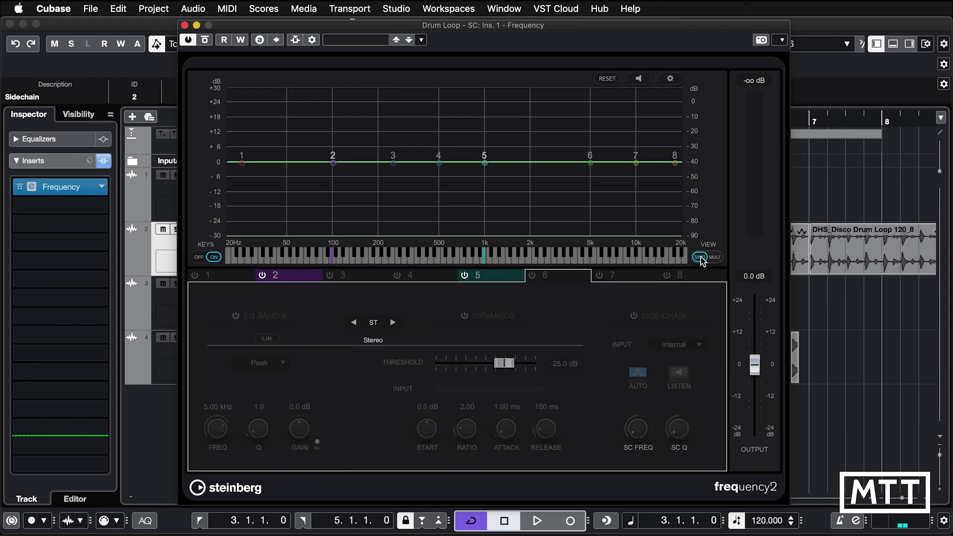
pyautogui.click(285, 277)
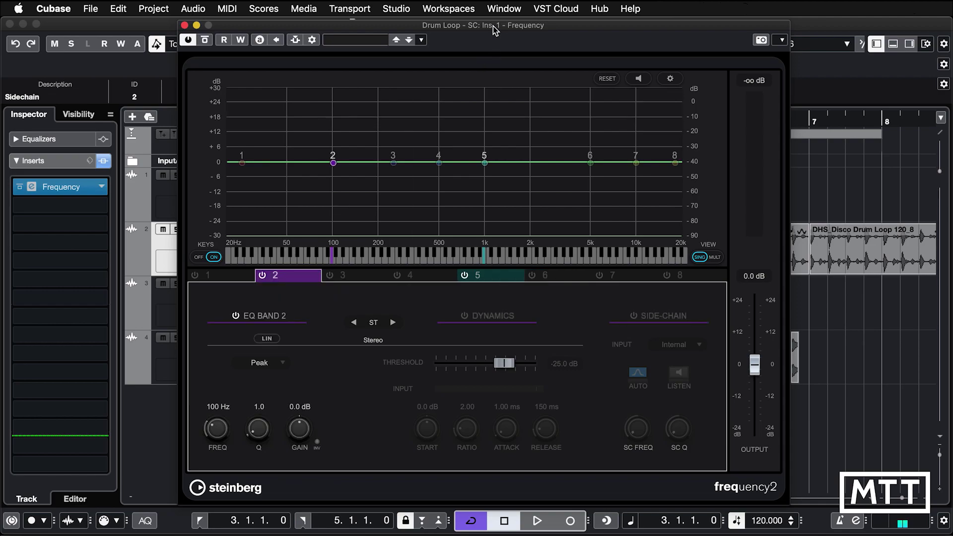
pyautogui.click(184, 25)
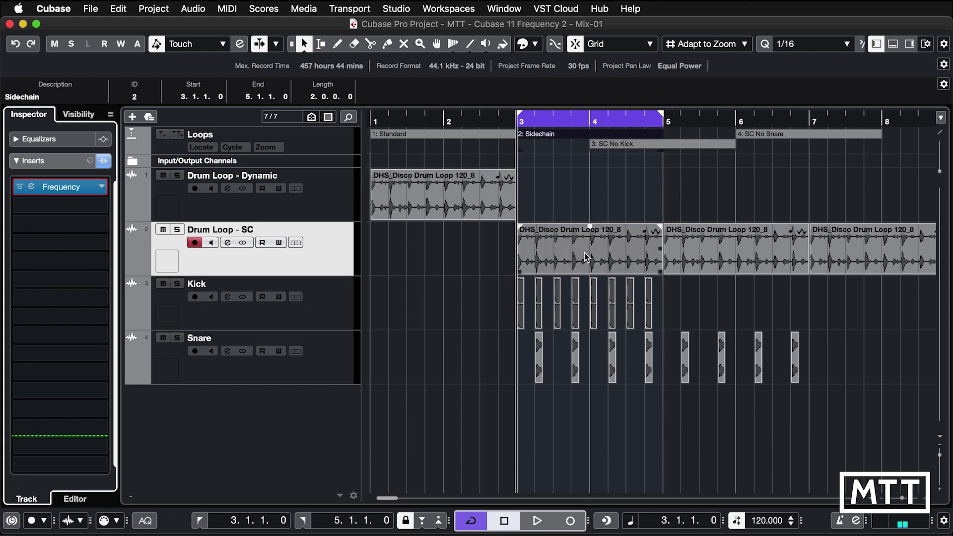
# Solo Drum Loop - SC, reopen its EQ, play, and drag band 2 to -9.8 dB at 55 Hz.
pyautogui.click(177, 229)
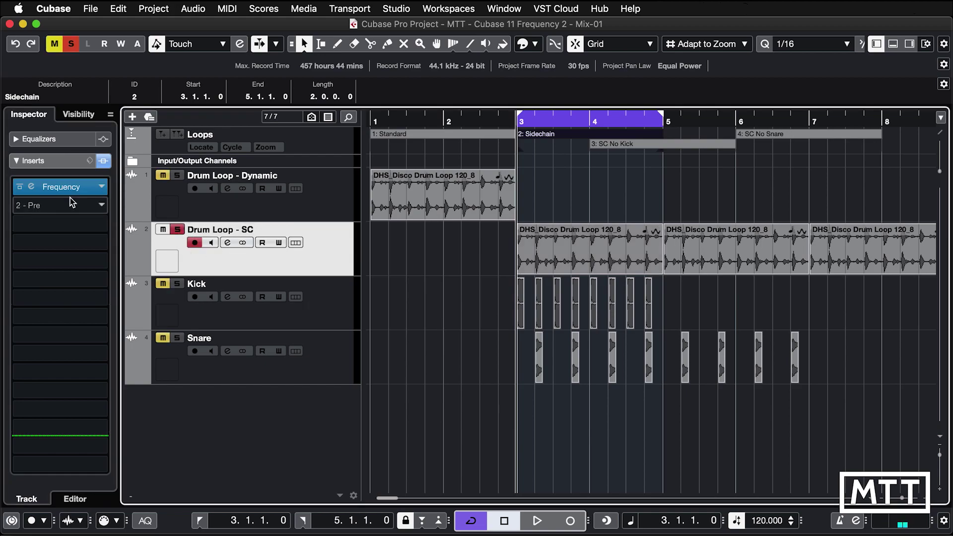
pyautogui.click(33, 188)
pyautogui.press('space')
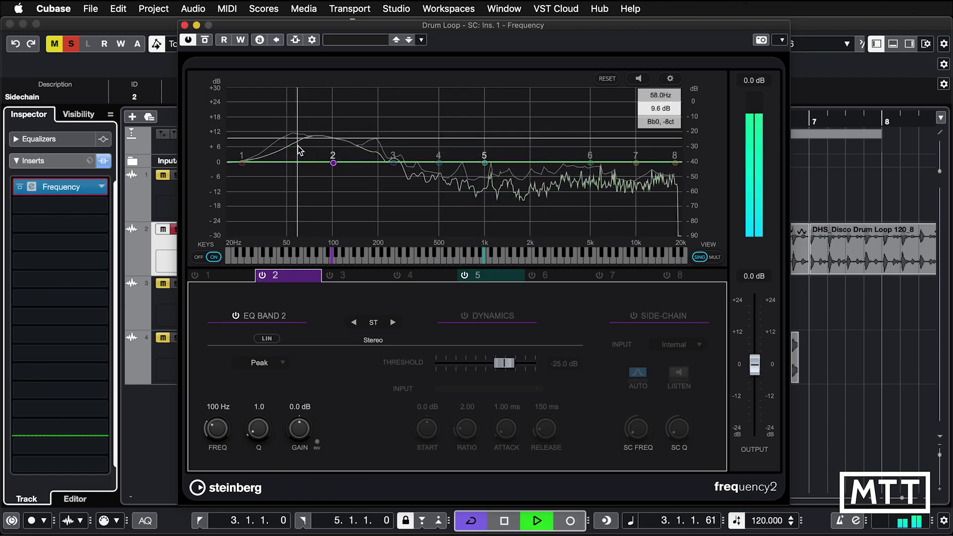
pyautogui.moveTo(332, 162); pyautogui.dragTo(295, 192)
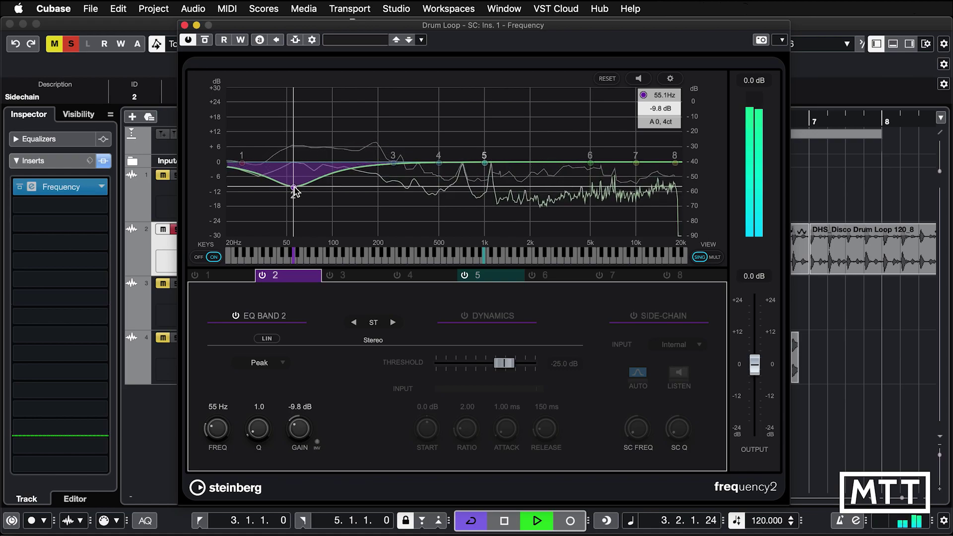
# A/B band 2's cut by toggling its power, then stop playback.
pyautogui.click(262, 276)
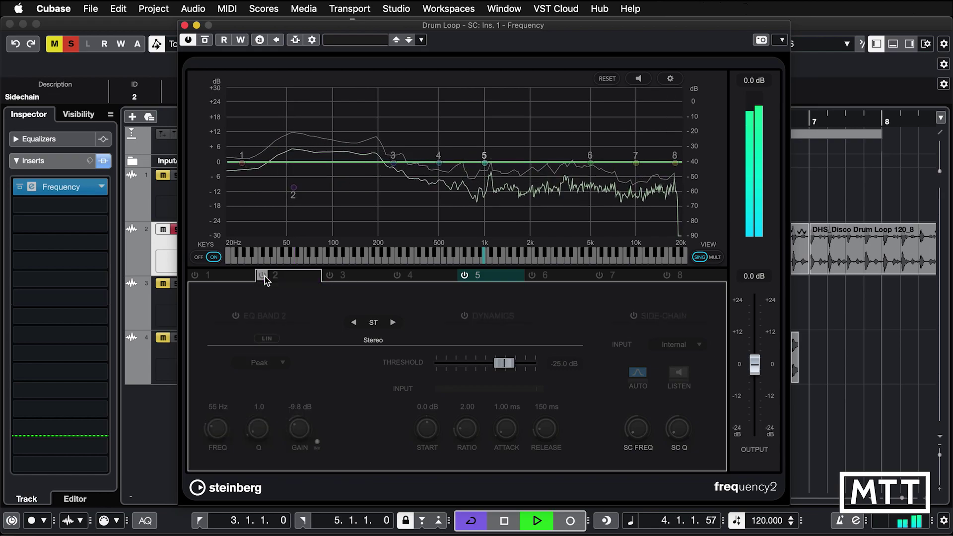
pyautogui.click(262, 275)
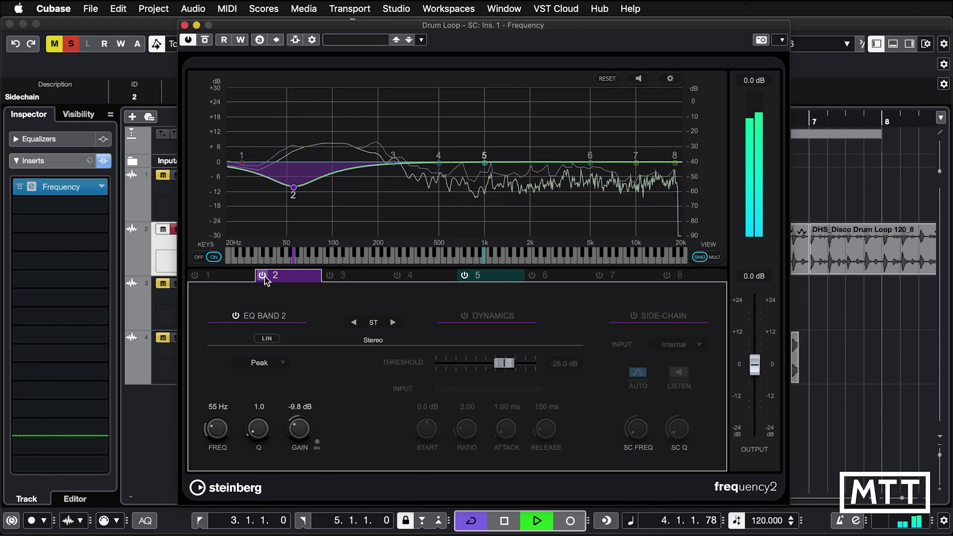
pyautogui.press('space')
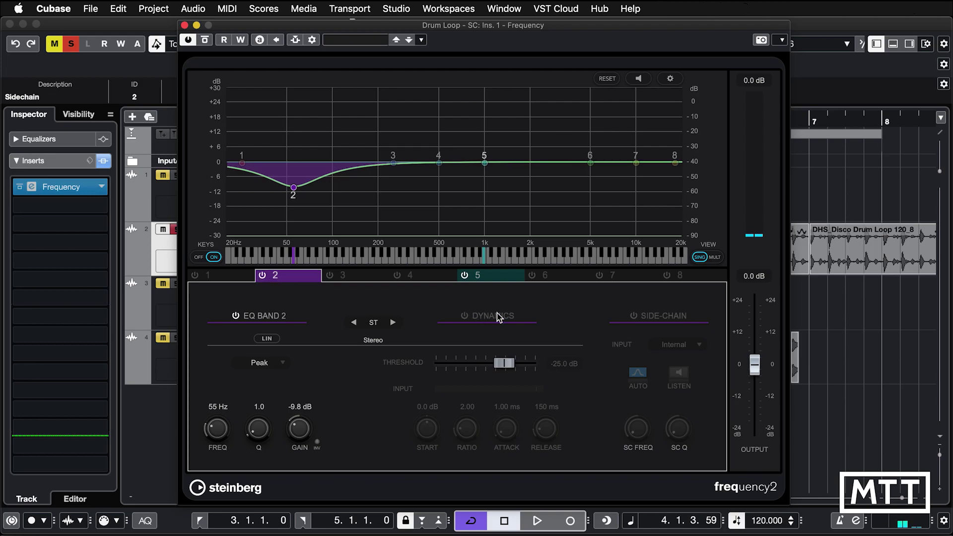
# Turn on band 2's dynamics and set its side-chain input to Side-Chain 2.
pyautogui.click(463, 317)
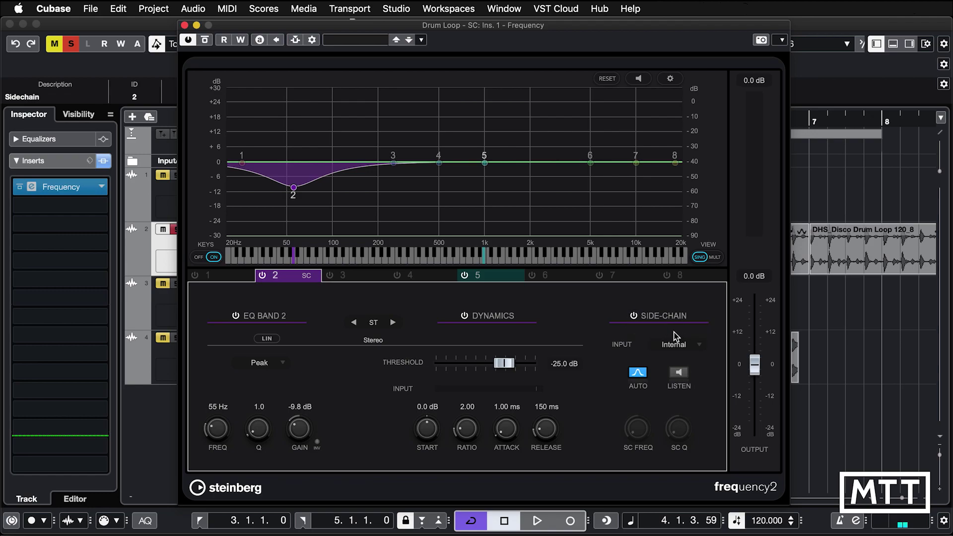
pyautogui.click(700, 346)
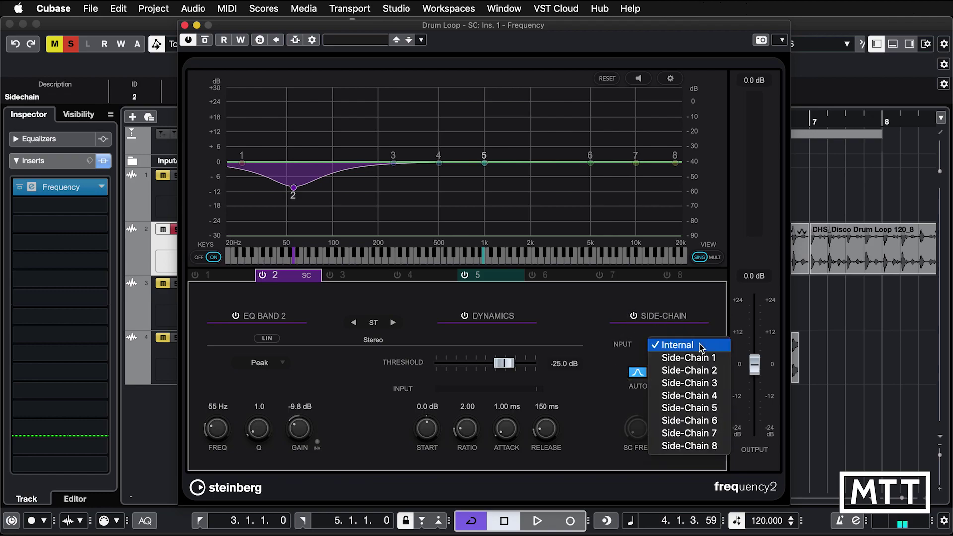
pyautogui.click(701, 374)
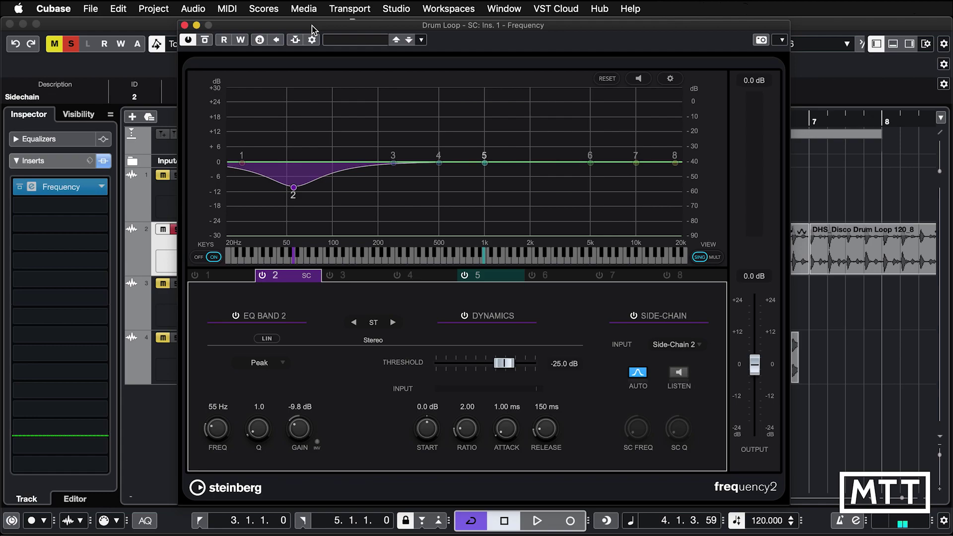
# Add the Kick track as a side-chain source into input 2 - SC In, toggling the send's pre/post setting.
pyautogui.click(312, 39)
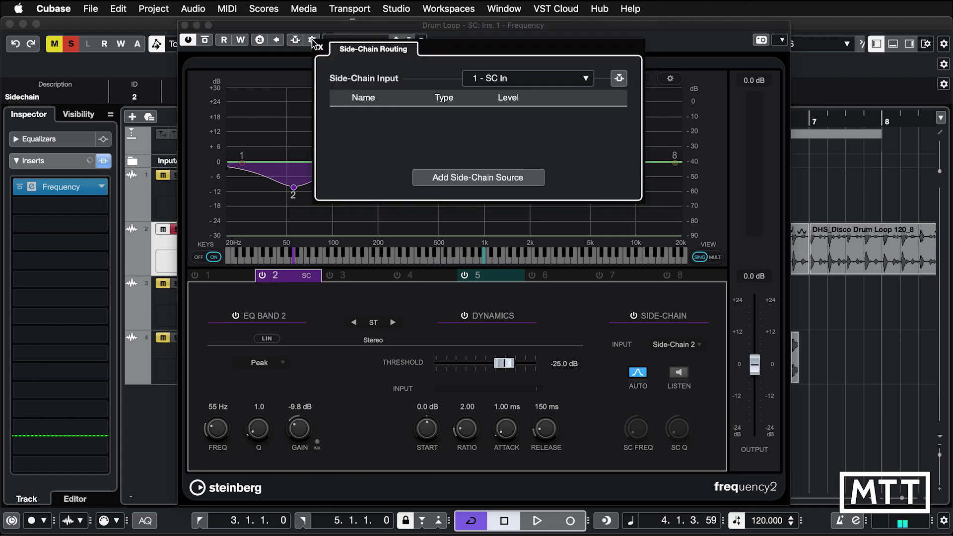
pyautogui.click(516, 78)
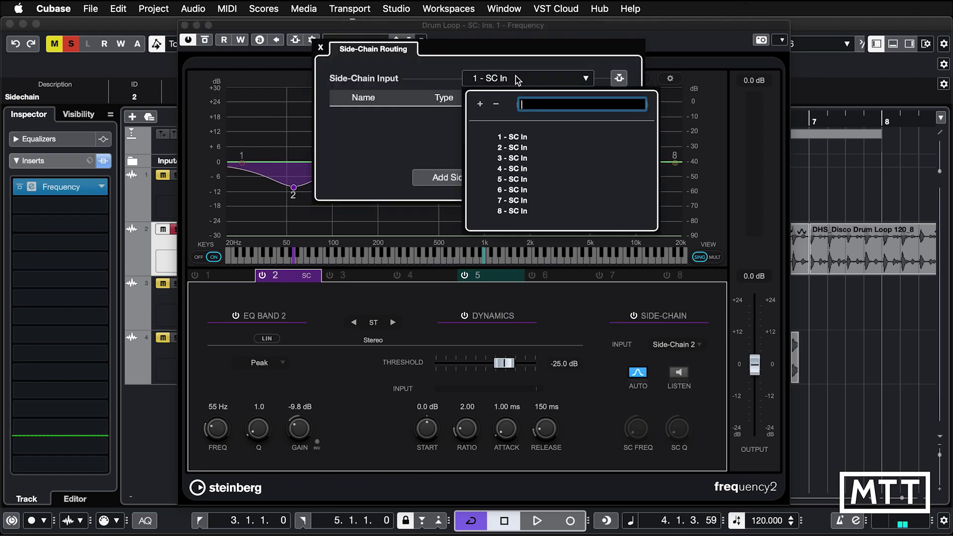
pyautogui.click(504, 148)
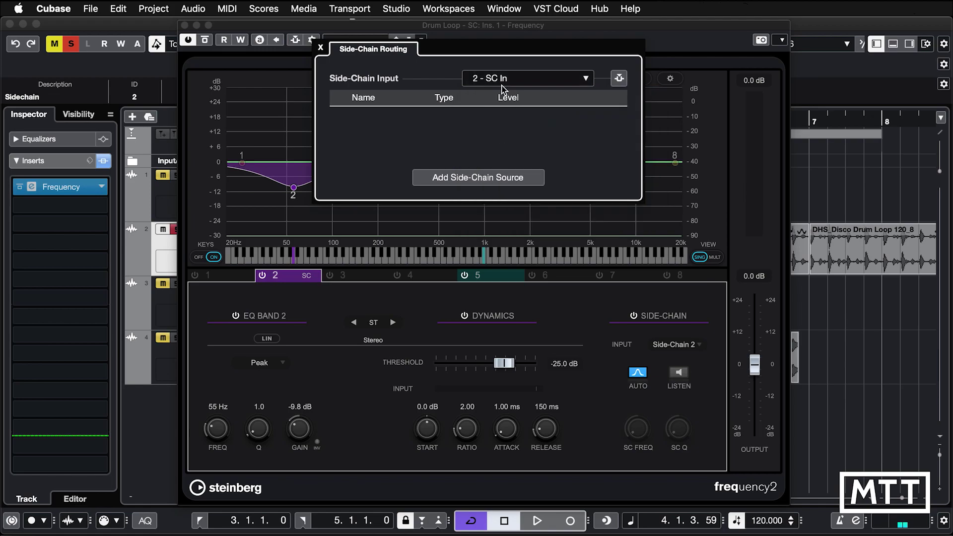
pyautogui.click(489, 183)
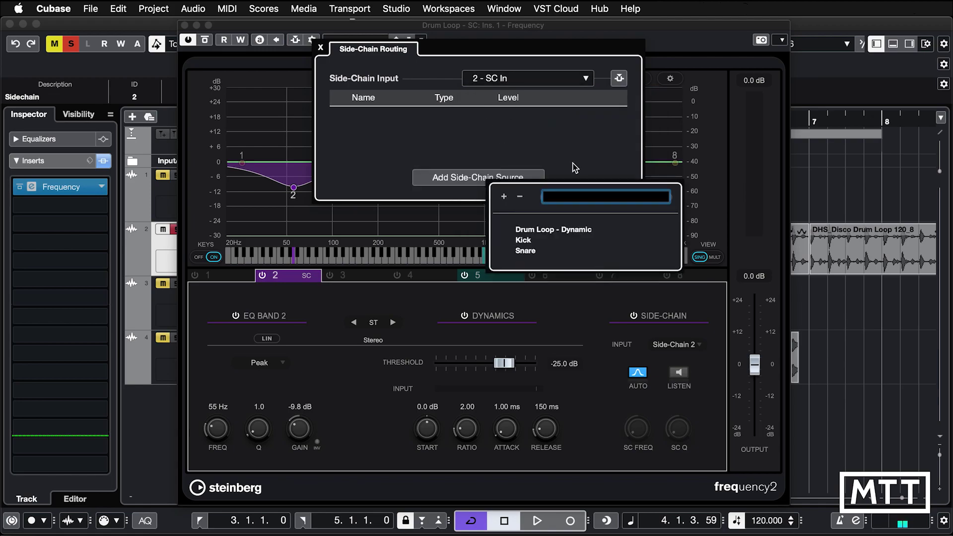
pyautogui.click(523, 241)
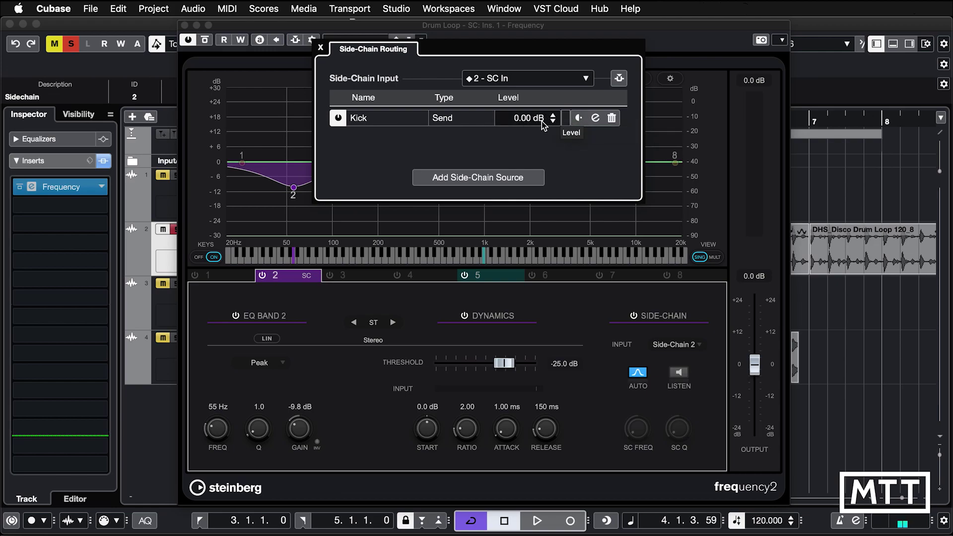
pyautogui.click(576, 122)
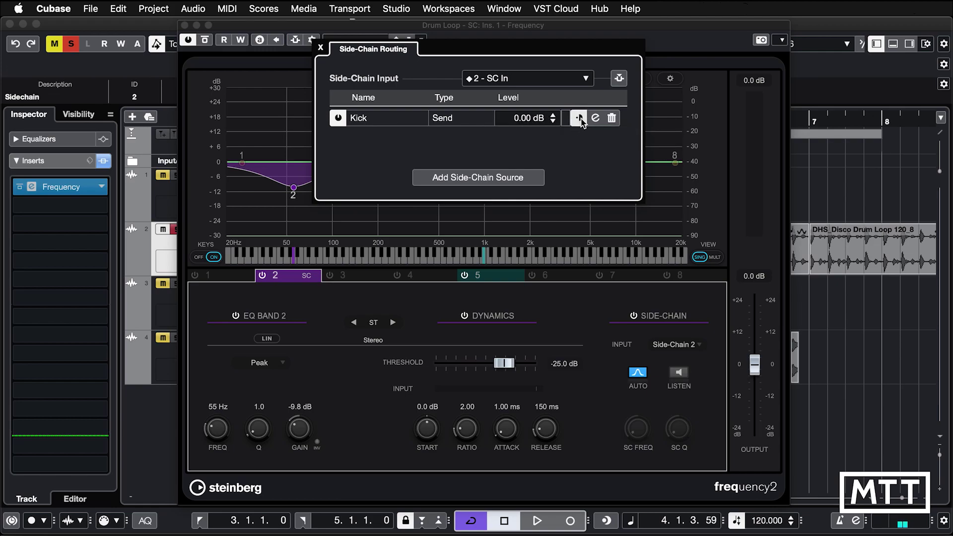
pyautogui.click(321, 48)
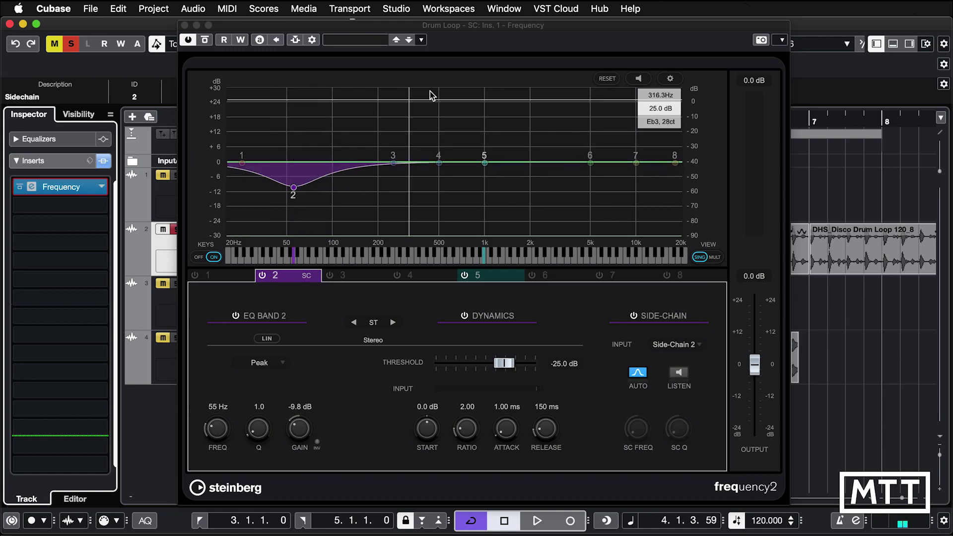
# Solo the Kick track as well, start playback, and activate side-chaining on the Frequency EQ.
pyautogui.moveTo(457, 30); pyautogui.dragTo(595, 35)
pyautogui.click(178, 296)
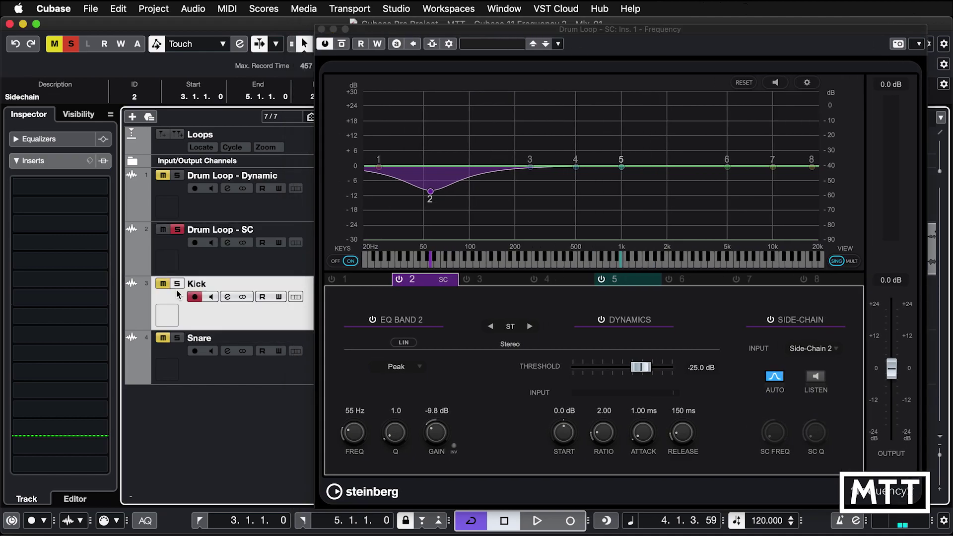
pyautogui.click(177, 287)
pyautogui.click(199, 520)
pyautogui.press('space')
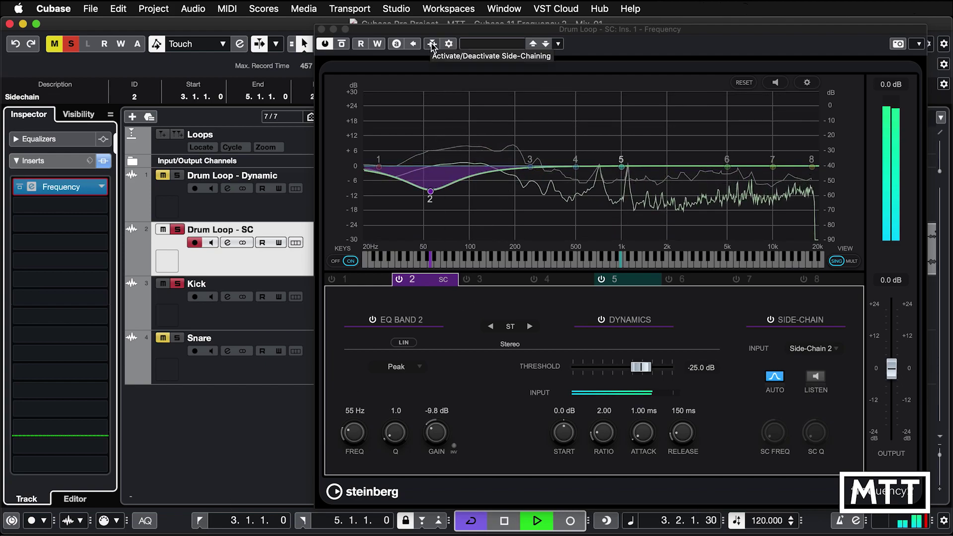
pyautogui.click(432, 44)
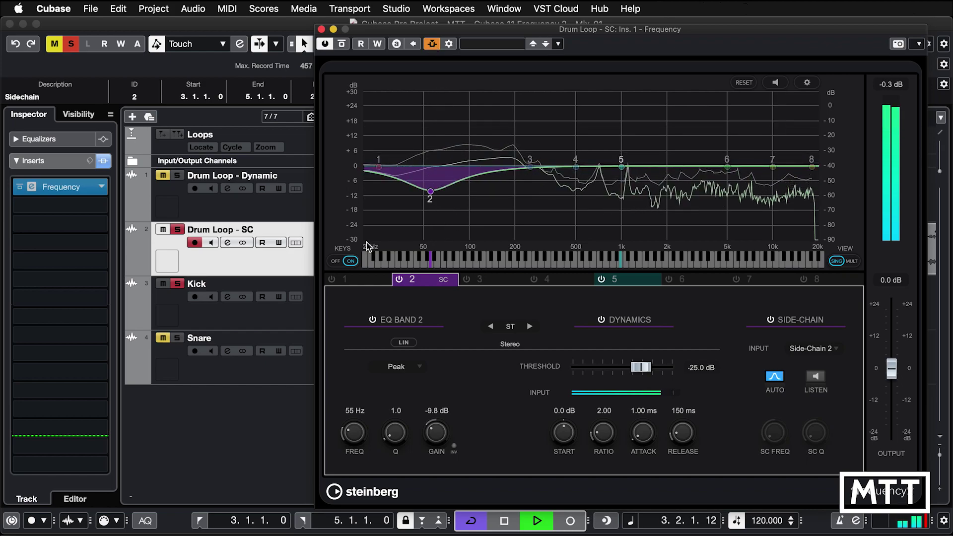
# Loop the SC No Kick cycle marker section (4.1.1.0–6.1.1.0), listen, then stop playback.
pyautogui.click(234, 148)
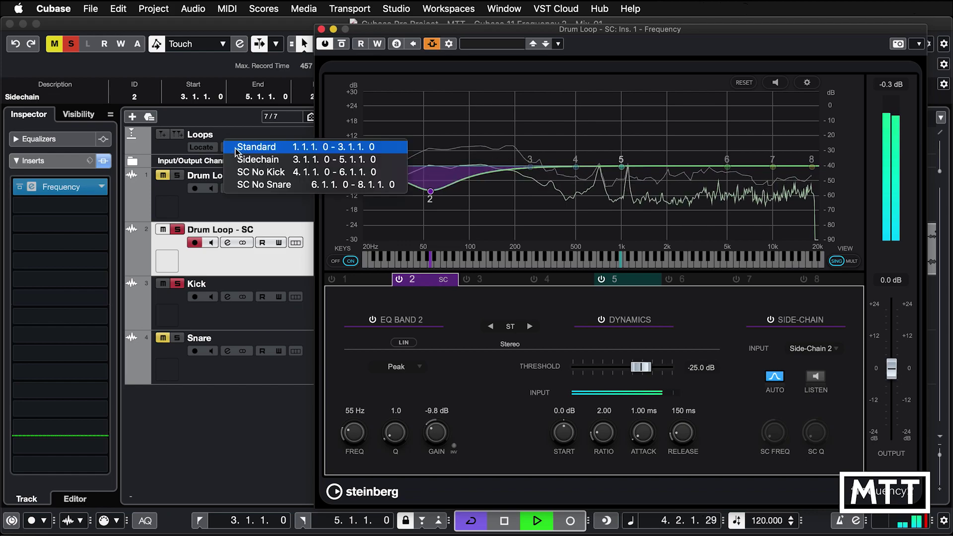
pyautogui.click(255, 175)
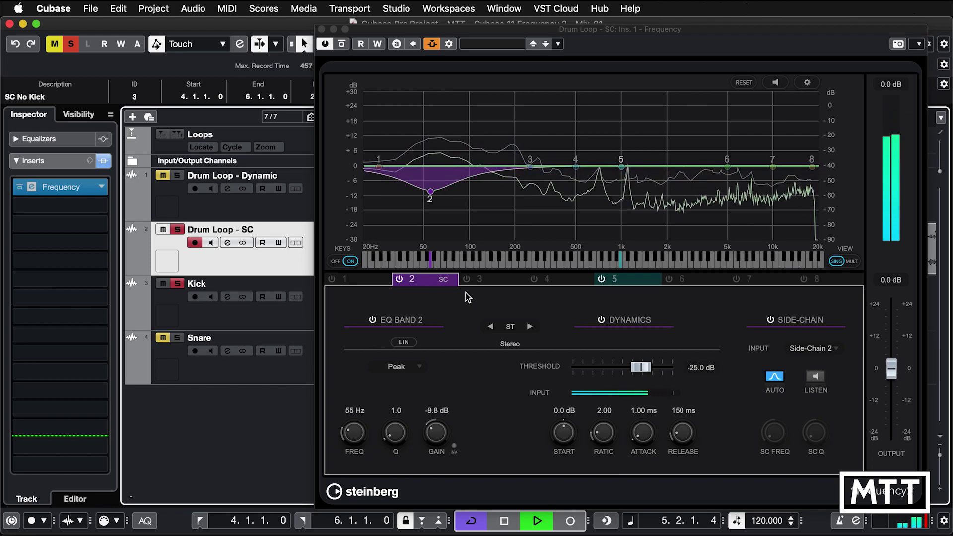
pyautogui.press('space')
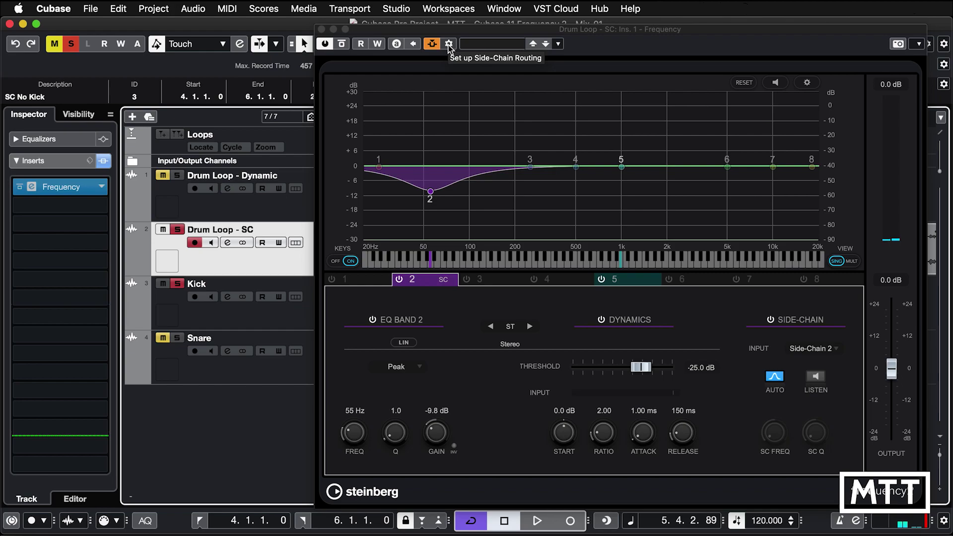
# During playback, cut band 5 by 6.6 dB at 2.82 kHz, then solo the Snare track.
pyautogui.click(640, 283)
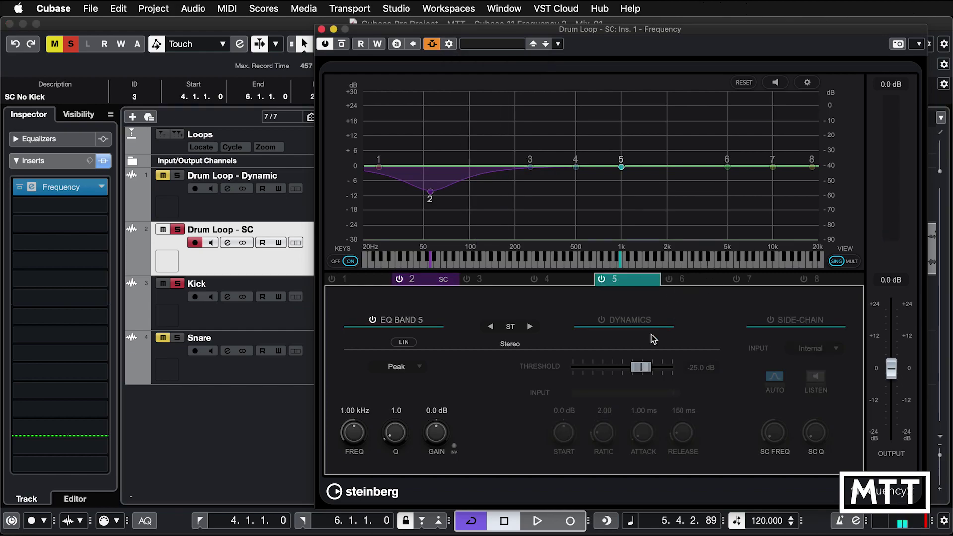
pyautogui.press('space')
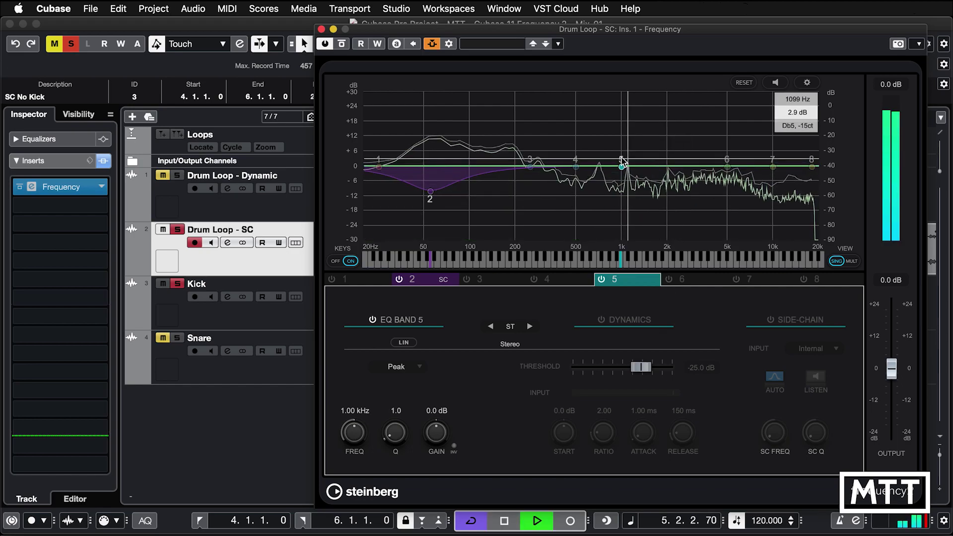
pyautogui.moveTo(621, 167); pyautogui.dragTo(691, 184)
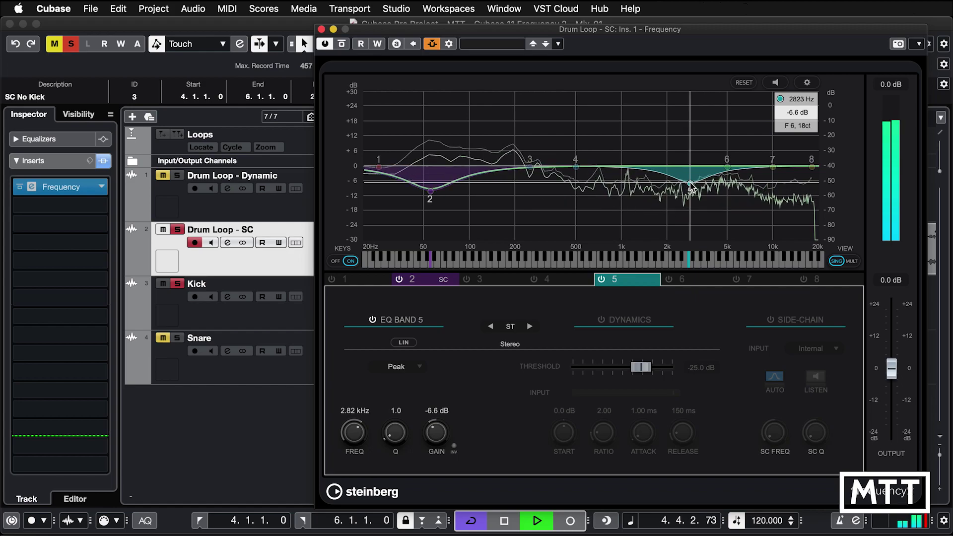
pyautogui.click(178, 338)
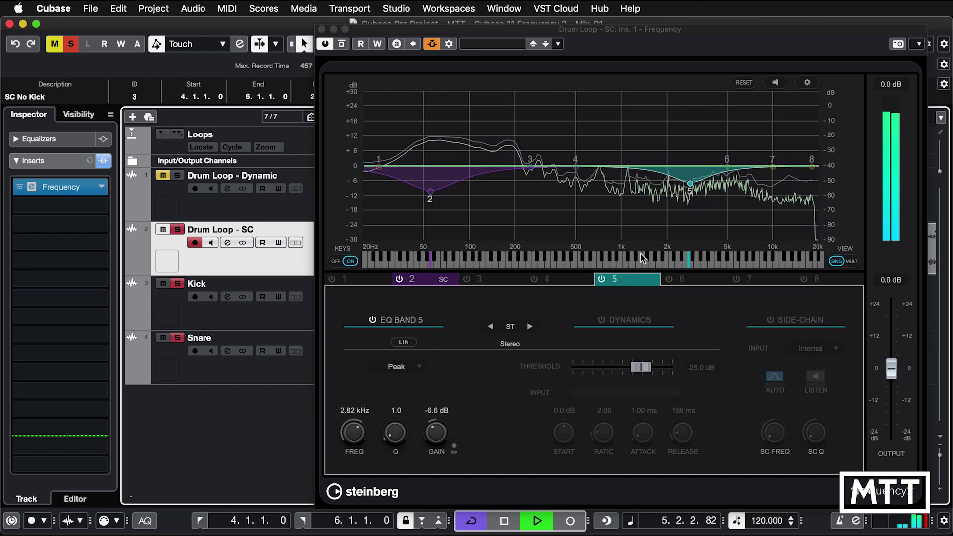
pyautogui.press('space')
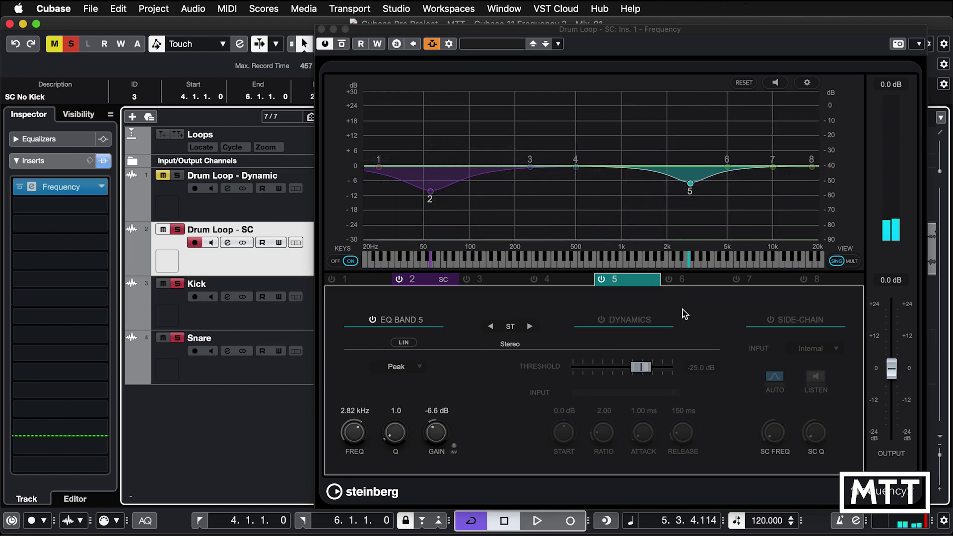
# Enable Dynamics on band 5 and set its input to Side-Chain 5.
pyautogui.click(600, 320)
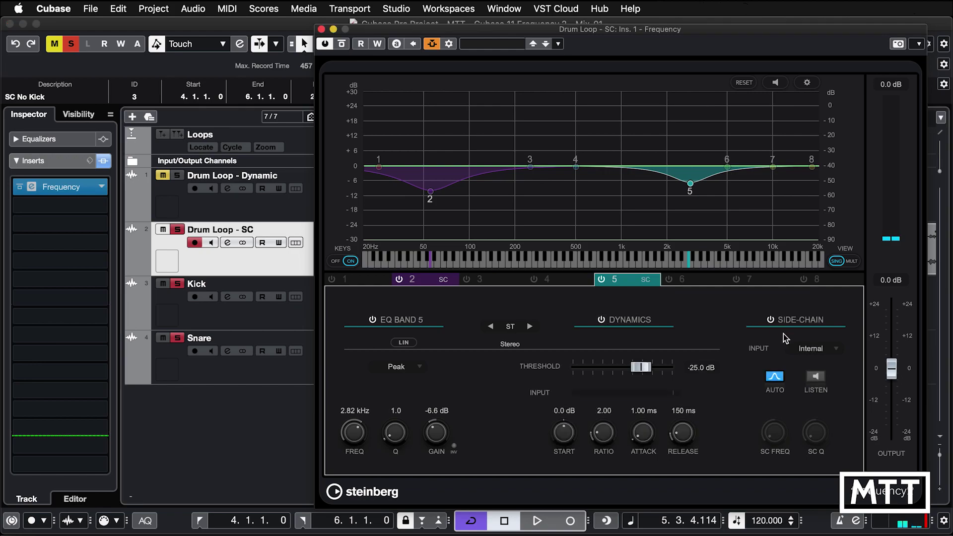
pyautogui.click(835, 350)
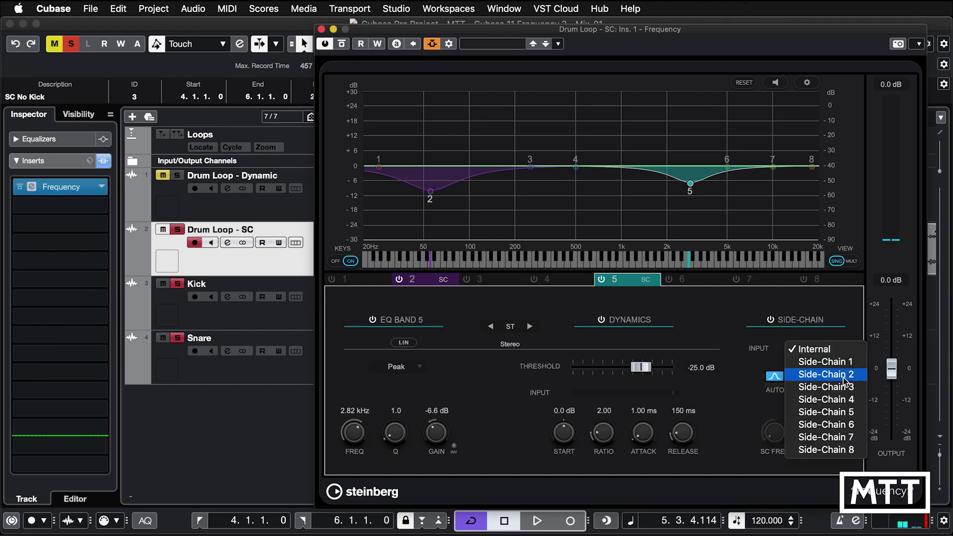
pyautogui.click(848, 411)
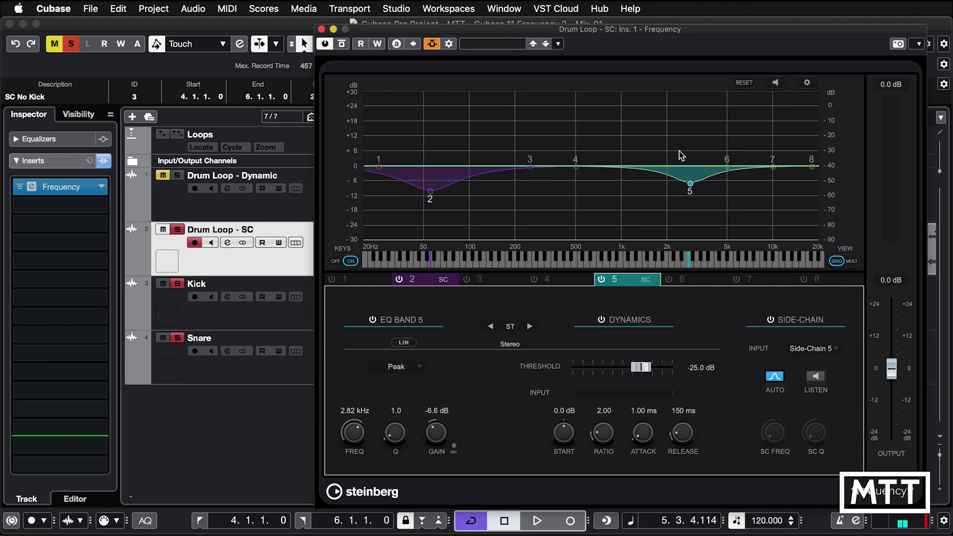
# In Side-Chain Routing, choose 5 - SC In and add the Snare track as its source.
pyautogui.click(449, 44)
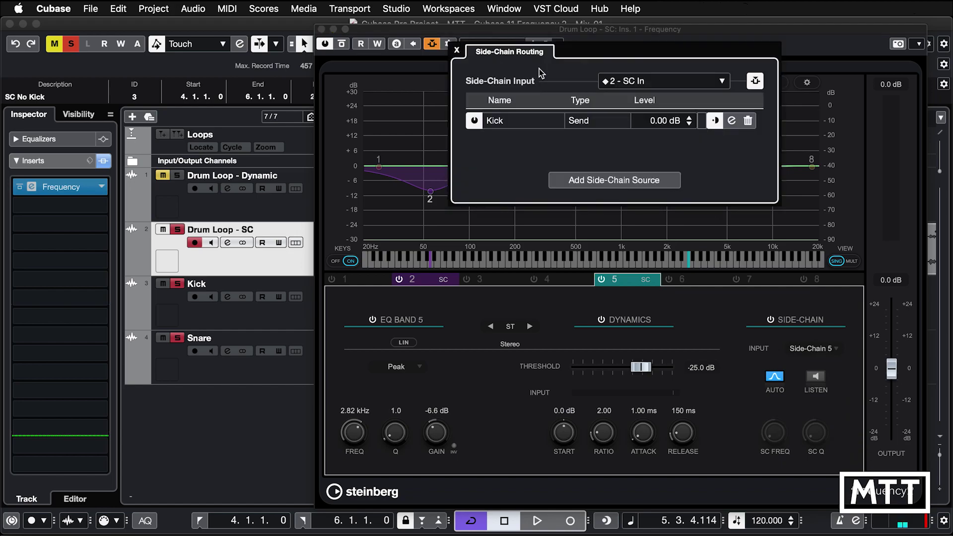
pyautogui.click(634, 82)
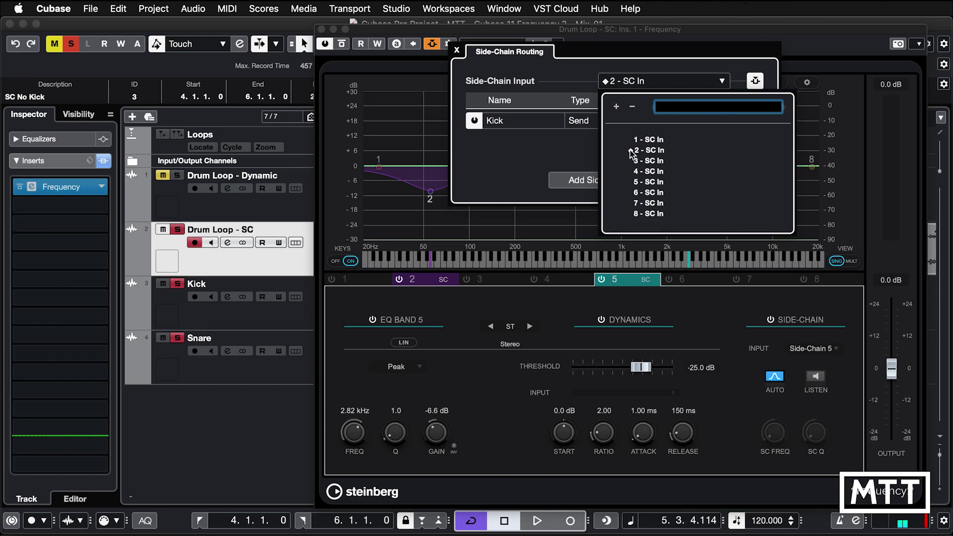
pyautogui.click(643, 183)
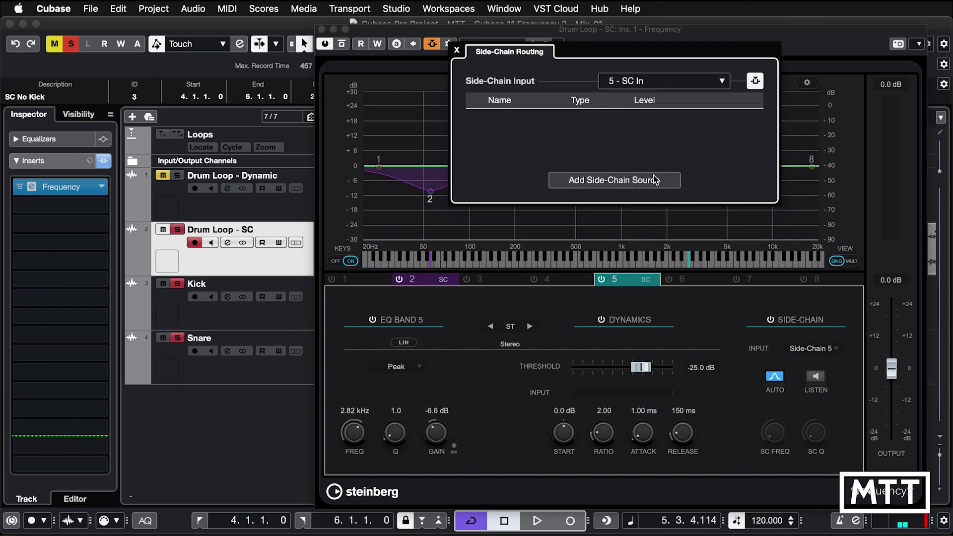
pyautogui.click(620, 180)
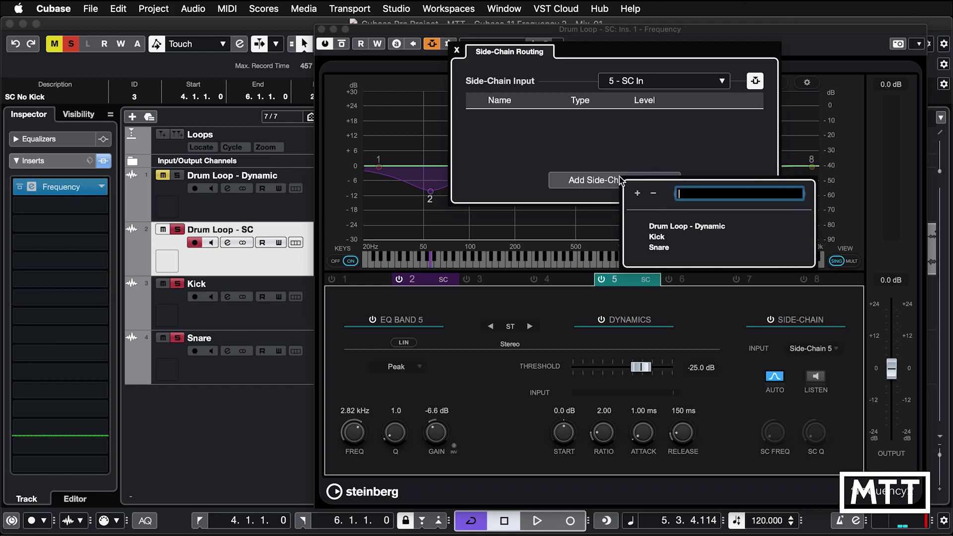
pyautogui.click(658, 247)
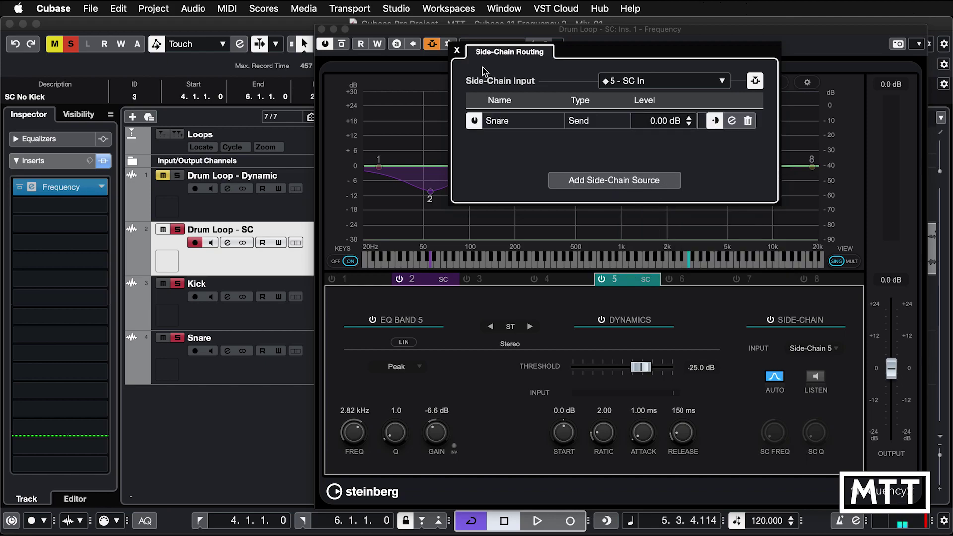
pyautogui.click(456, 50)
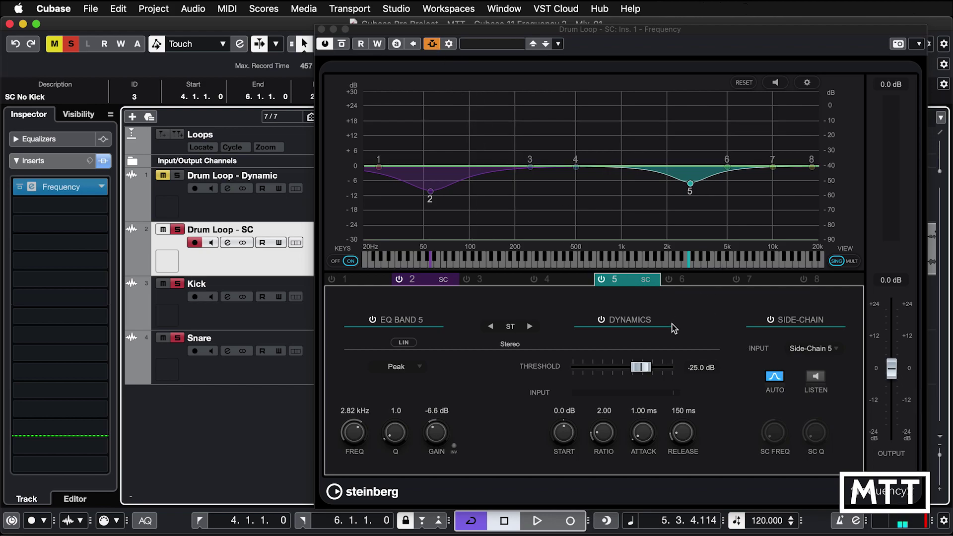
# Start playback and loop the SC No Snare cycle marker section.
pyautogui.press('space')
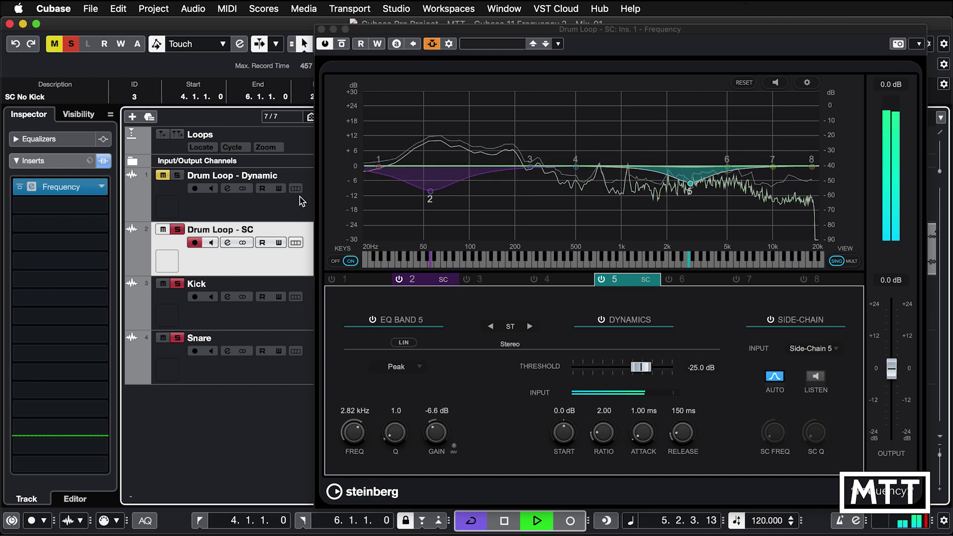
pyautogui.click(234, 148)
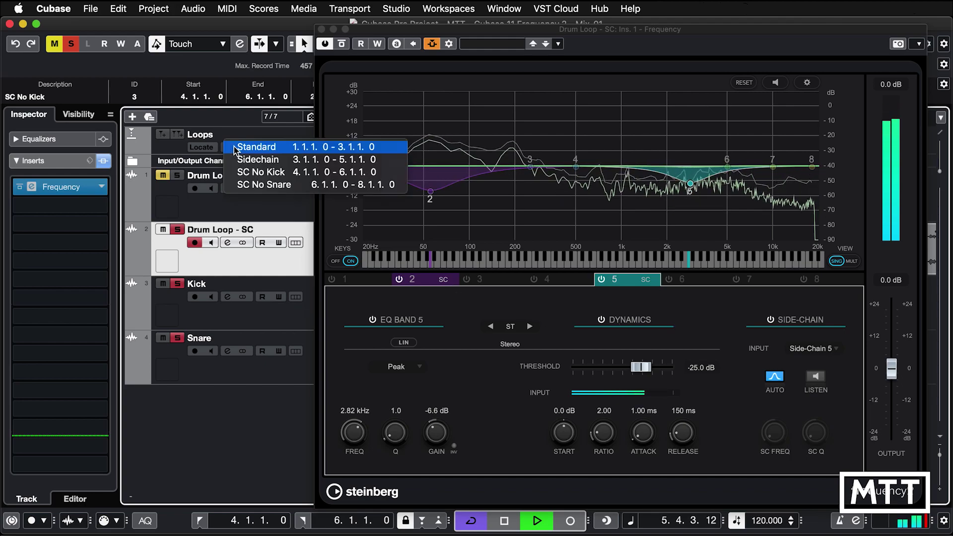
pyautogui.click(261, 186)
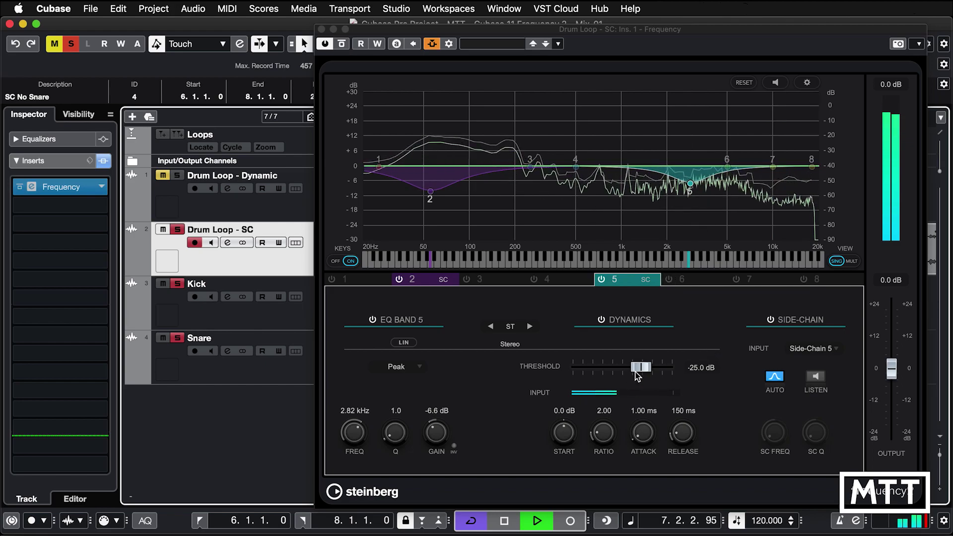
# Set band 5's threshold to -35.7 dB and Q to 1.7, then stop playback.
pyautogui.moveTo(637, 372); pyautogui.dragTo(626, 372)
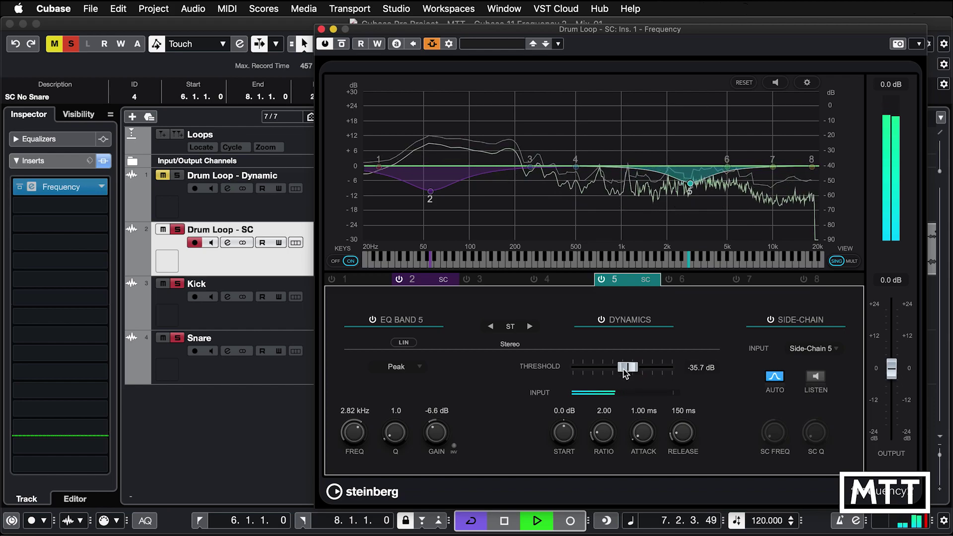
pyautogui.moveTo(392, 437); pyautogui.dragTo(395, 435)
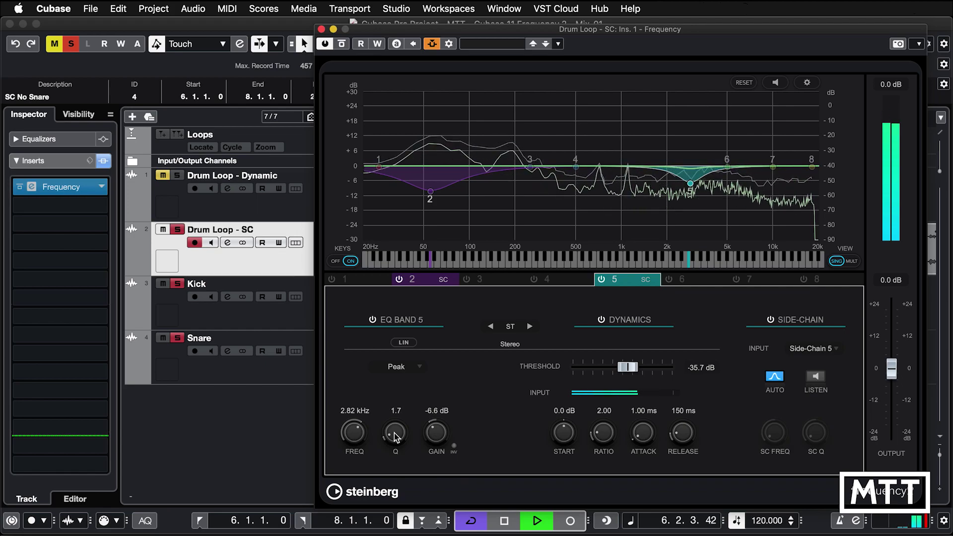
pyautogui.press('space')
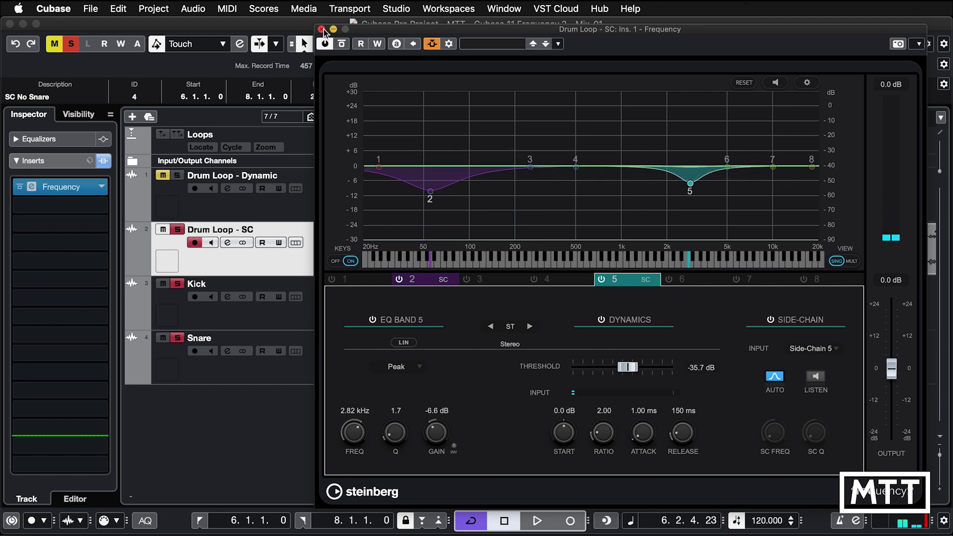
# Close the Frequency plugin window to return to the project view.
pyautogui.click(321, 29)
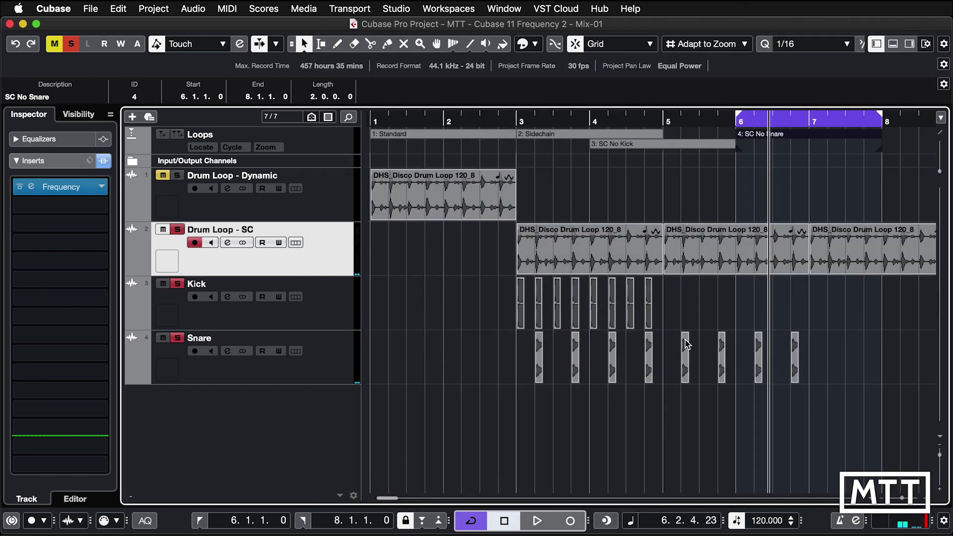